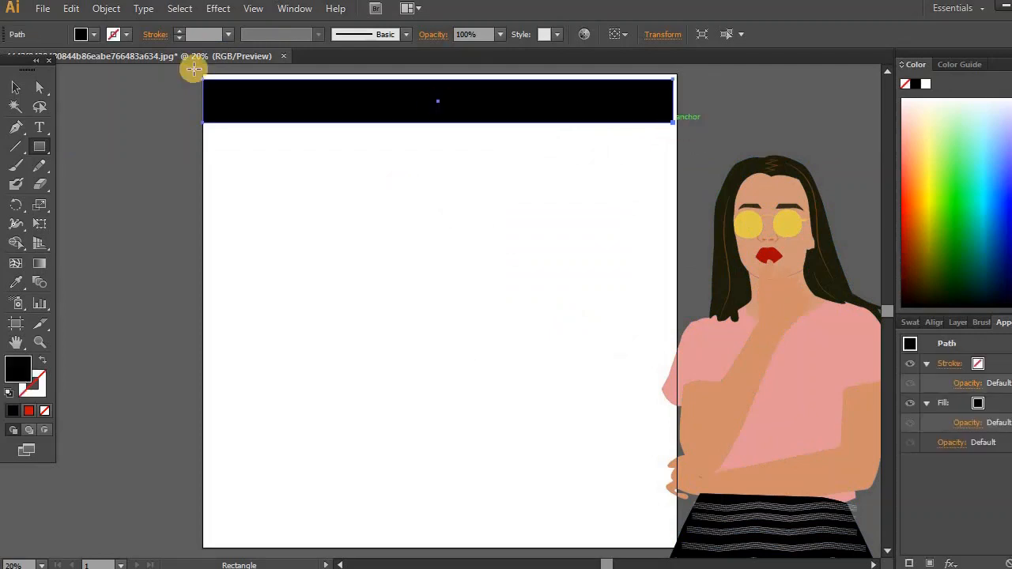
Stretch the black rectangle's bottom, side and top edges until it covers the whole artboard.
click(16, 88)
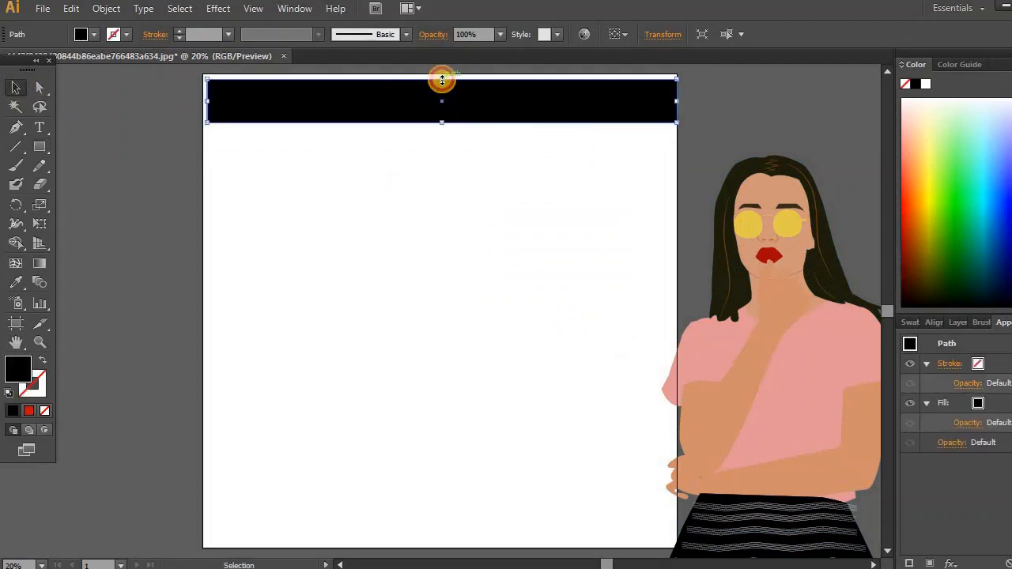
scroll(442, 78, up, 1)
drag(414, 429, 451, 484)
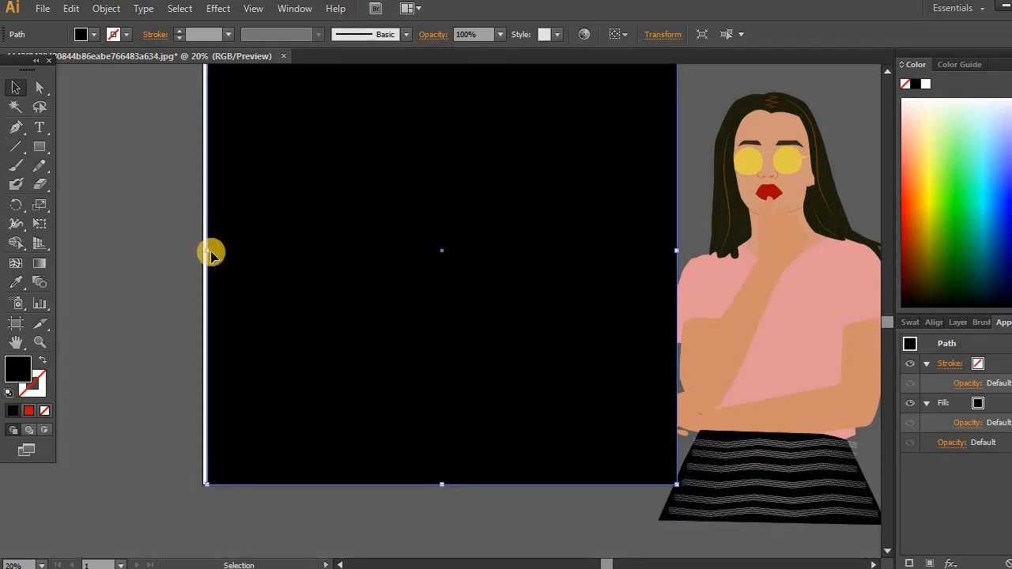
drag(205, 251, 202, 251)
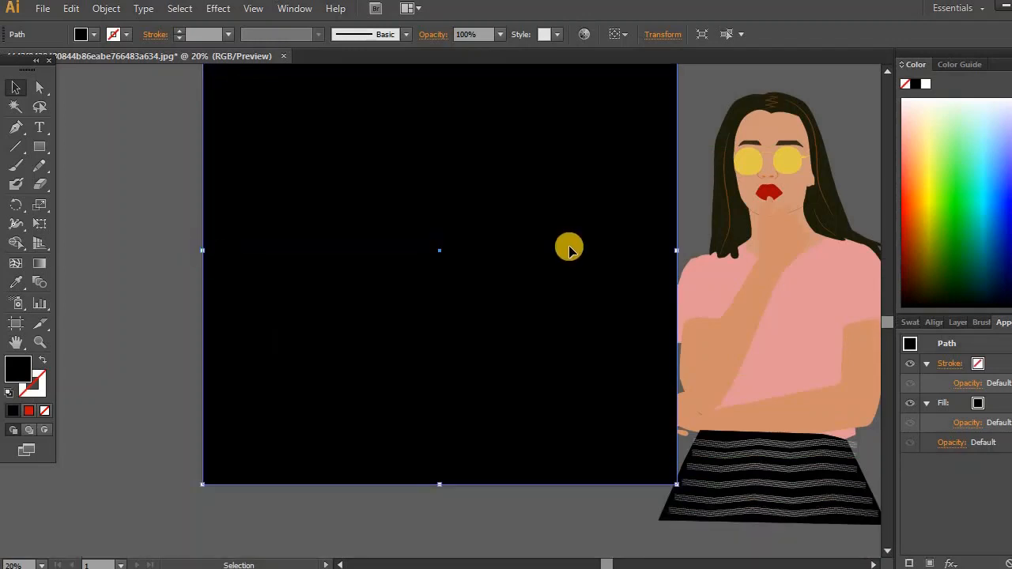
click(41, 562)
click(109, 513)
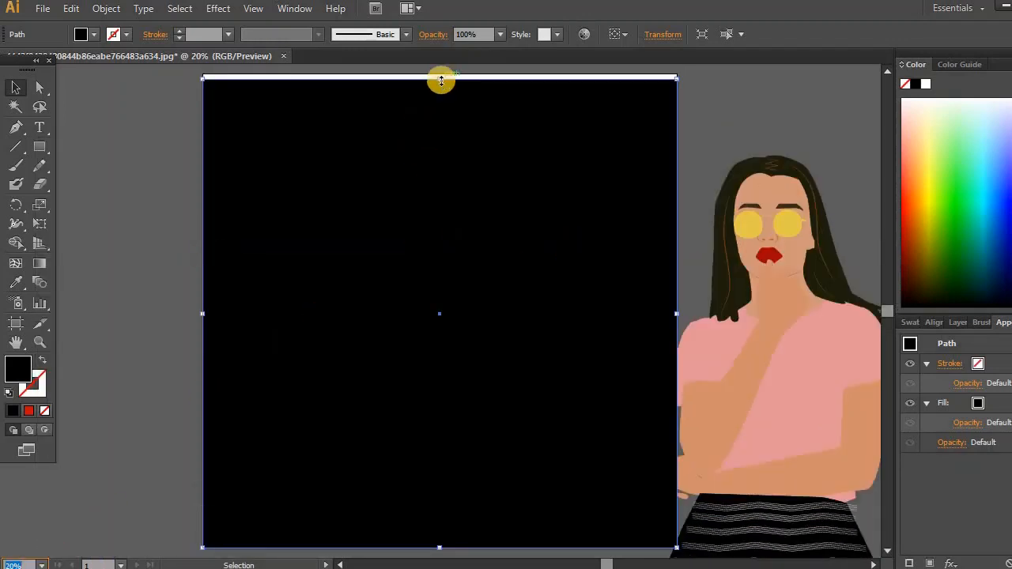
drag(441, 79, 429, 100)
Lock the black background rectangle.
click(71, 8)
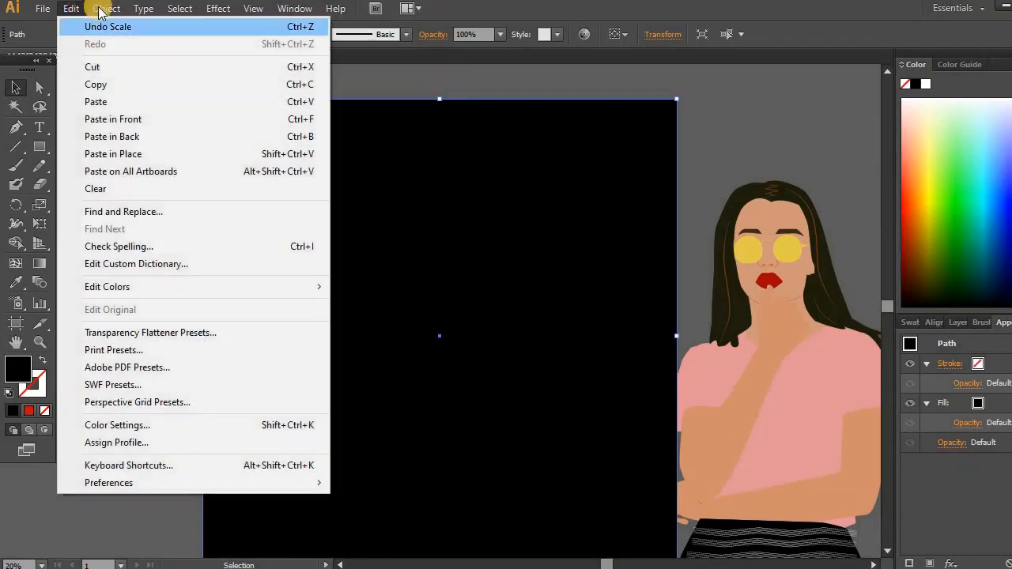
mouse_move(106, 9)
mouse_move(128, 100)
click(327, 99)
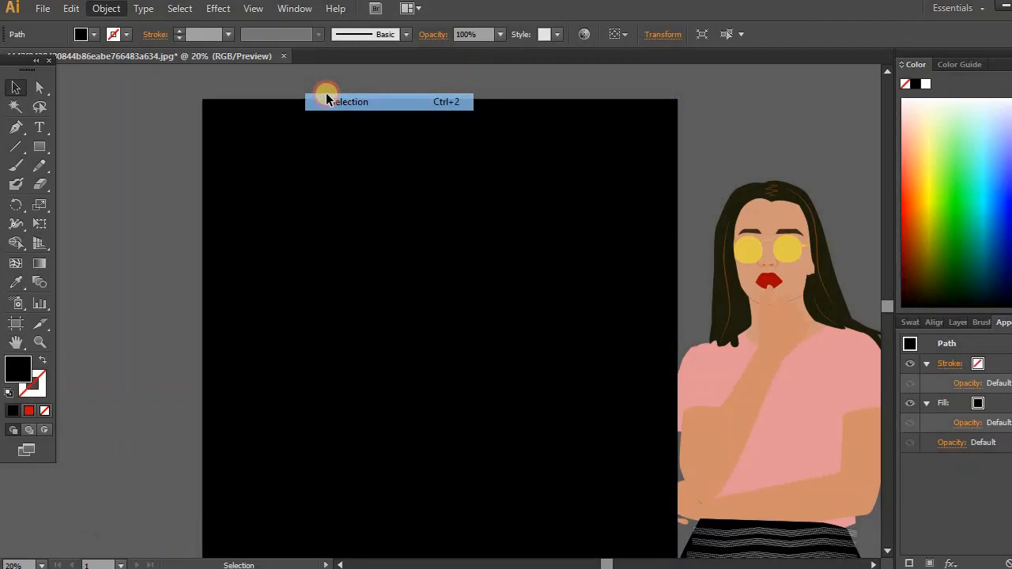
Move the woman illustration onto the middle of the black artboard and bring it to the front.
click(43, 565)
click(58, 551)
drag(790, 297, 474, 311)
right_click(474, 313)
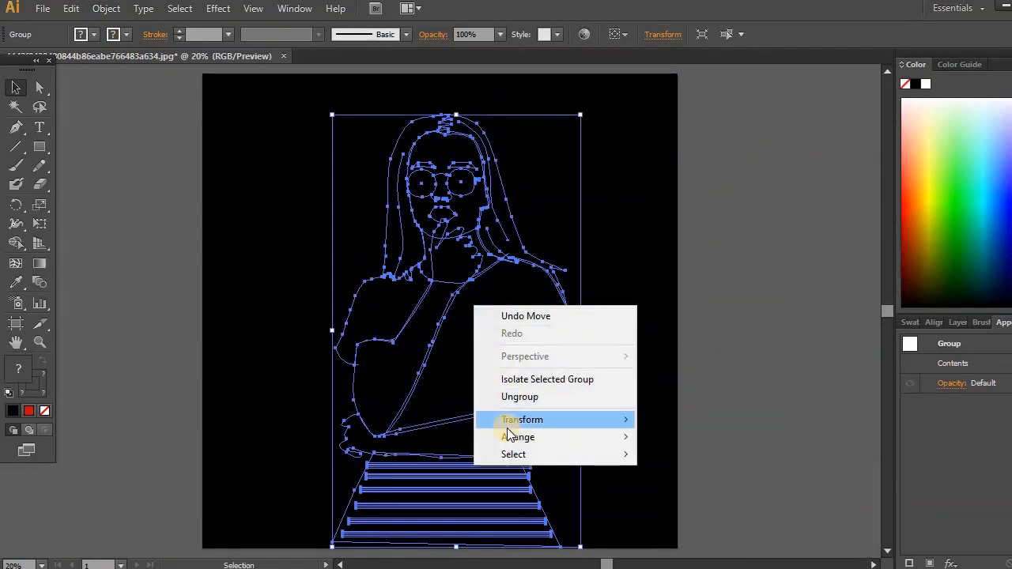
mouse_move(514, 437)
click(668, 432)
click(762, 359)
Ungroup the woman illustration and clear the selection.
click(425, 111)
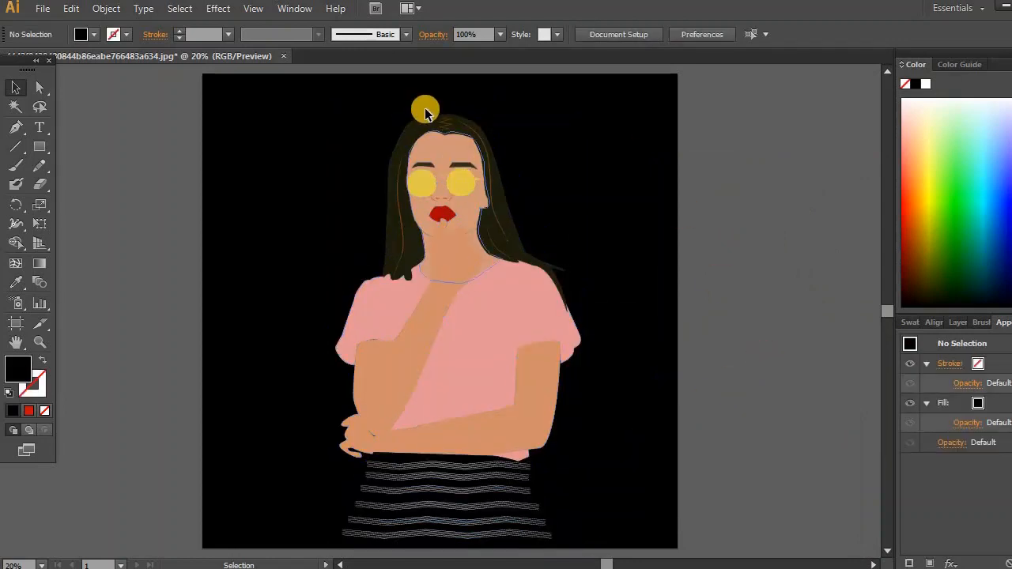
right_click(425, 125)
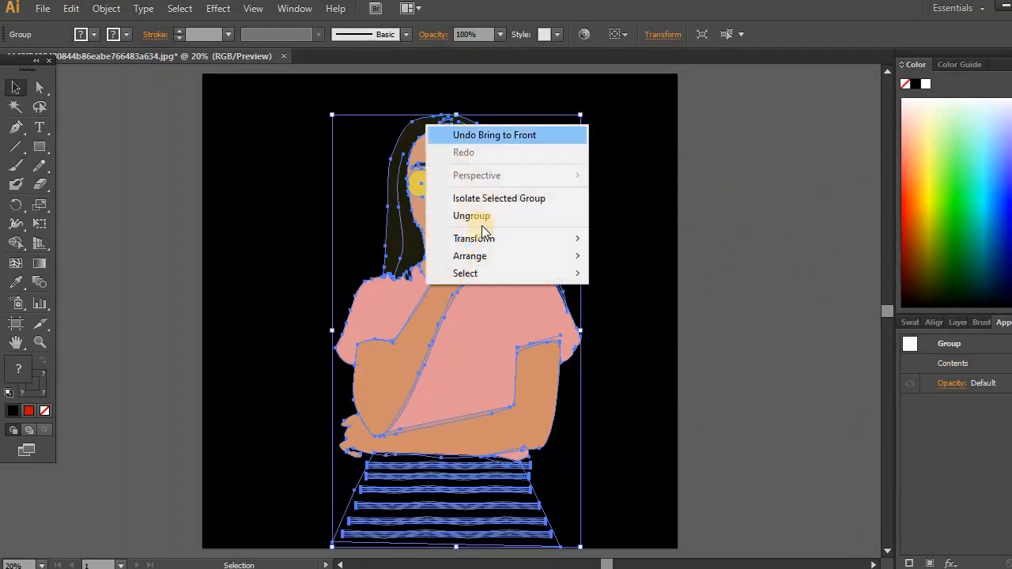
click(482, 220)
click(726, 209)
Give the lower folded arm an F7F7F7 stroke of 6 pt and remove its fill.
click(534, 408)
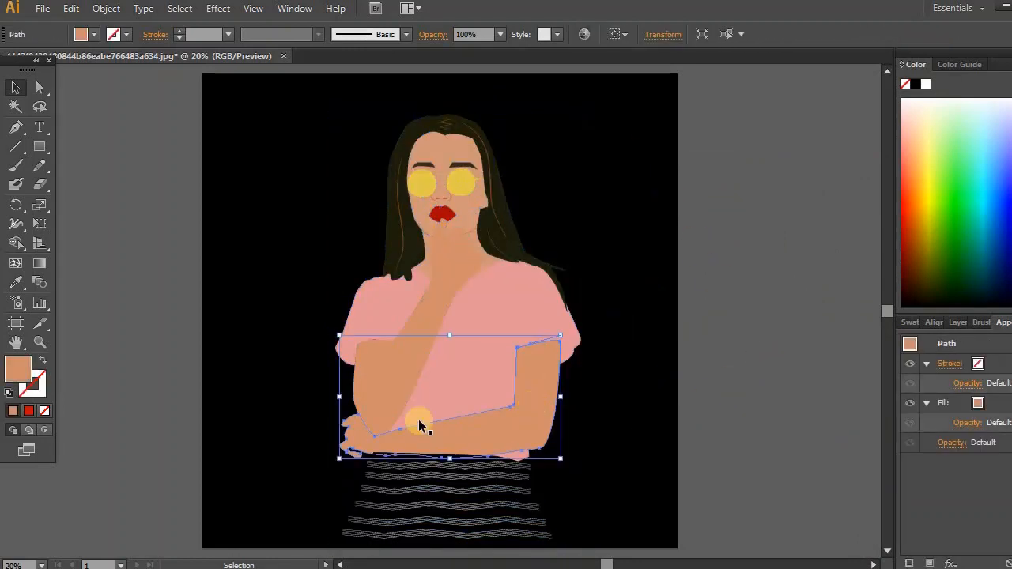
double_click(36, 381)
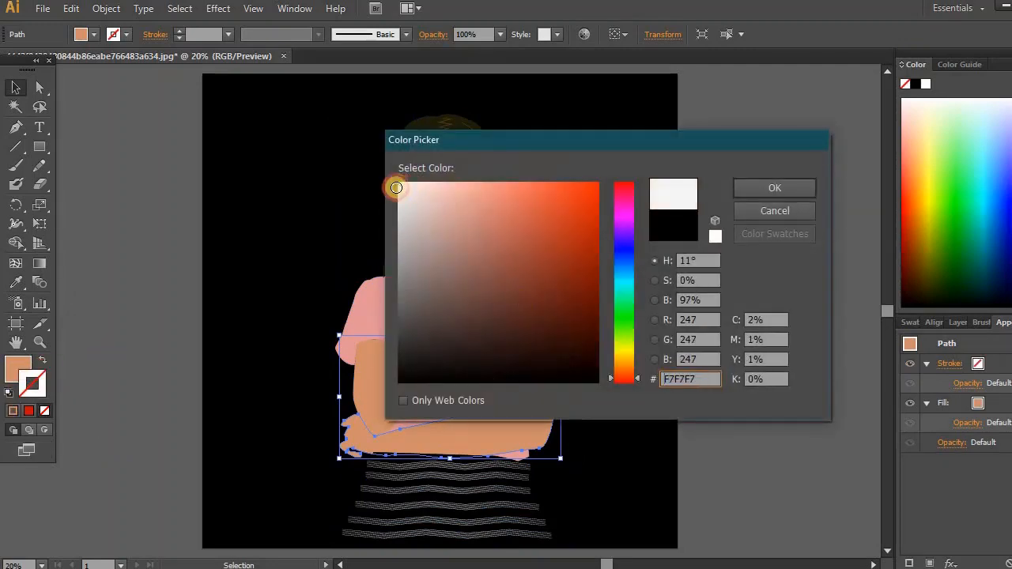
click(774, 188)
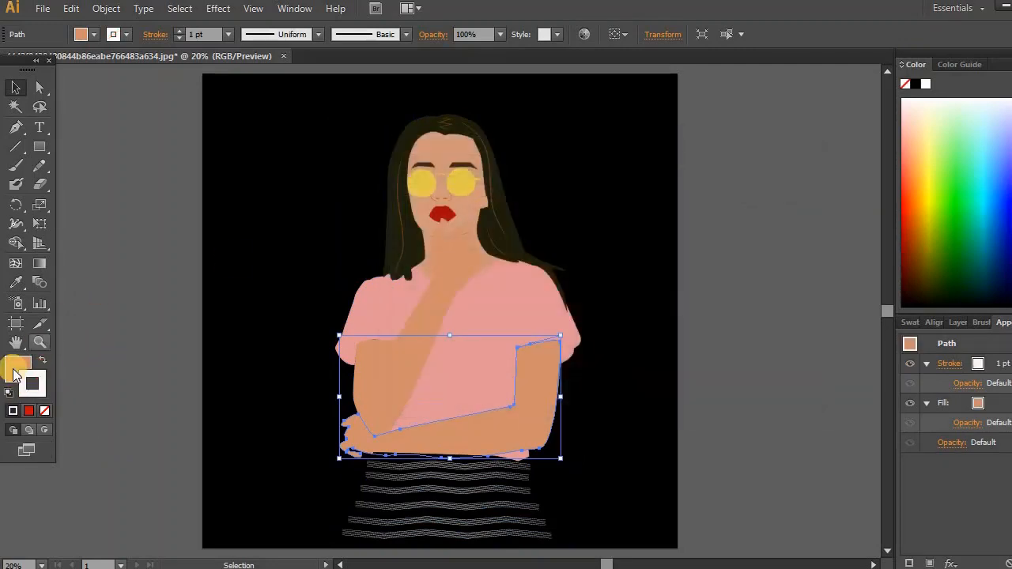
click(44, 411)
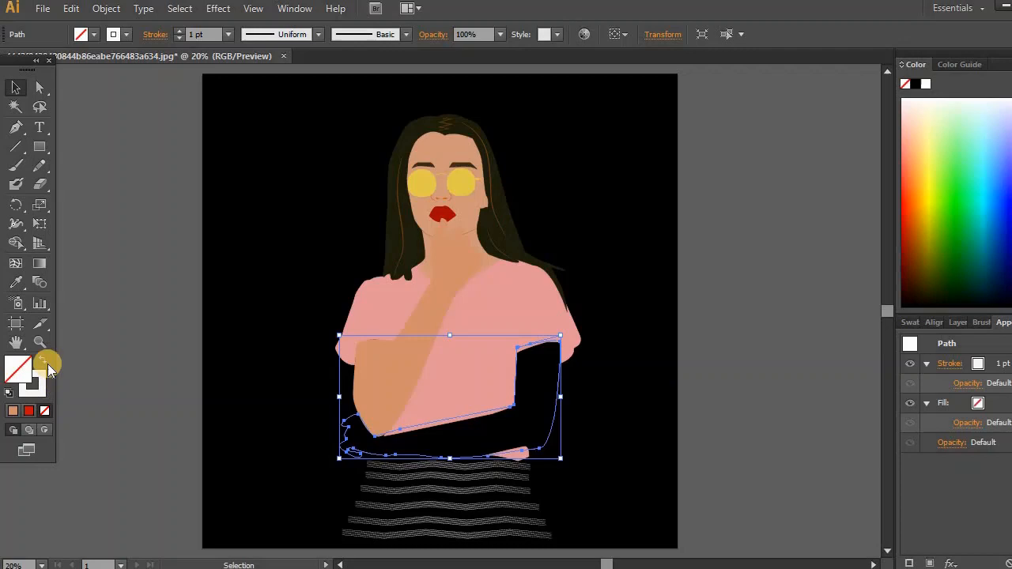
click(228, 34)
click(248, 197)
click(118, 280)
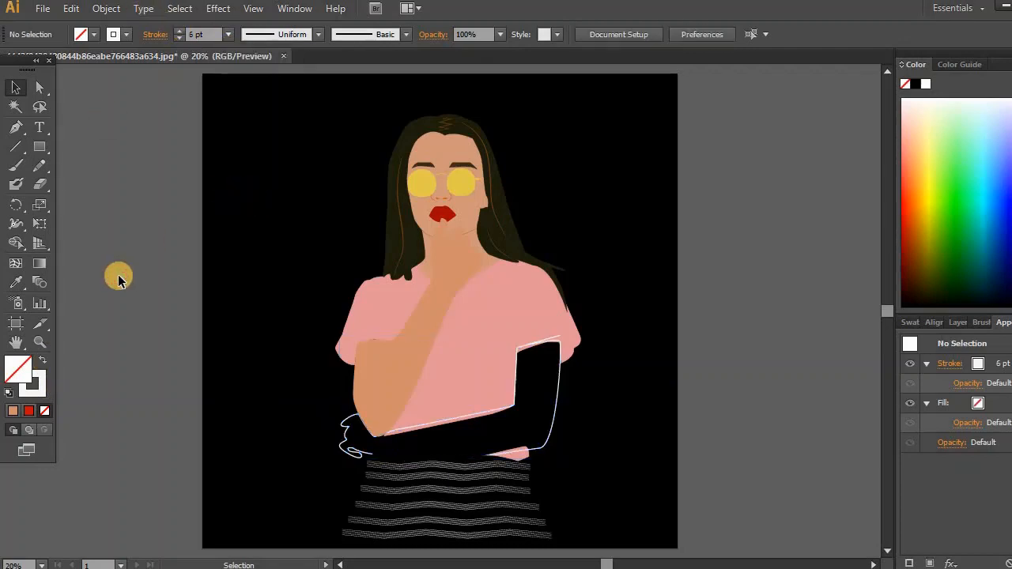
Remove the fill of the large pink shirt body shape and set its stroke colour to white (FFFFFF).
click(465, 295)
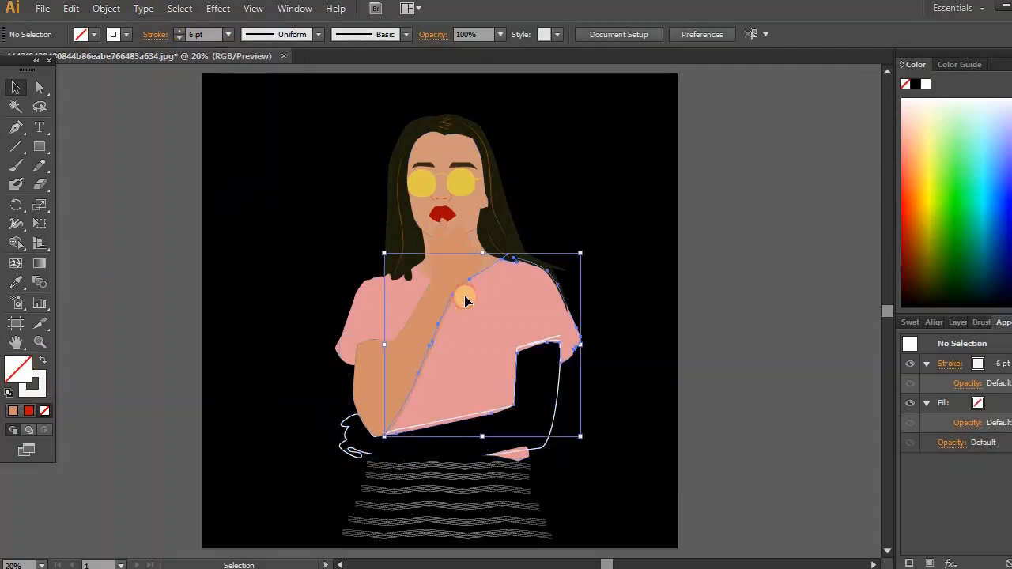
click(44, 411)
double_click(41, 392)
drag(414, 210, 396, 180)
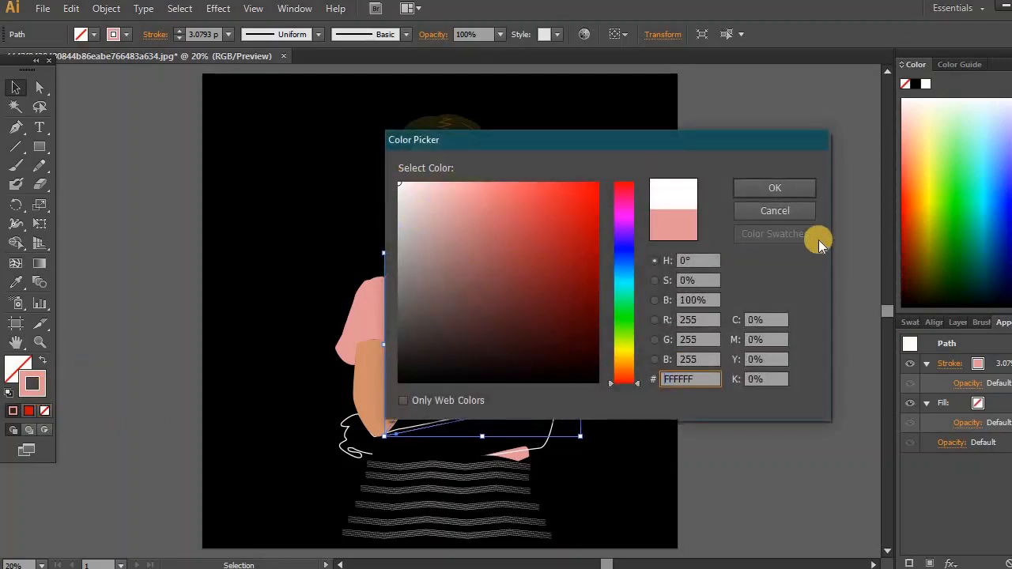
click(777, 192)
click(764, 253)
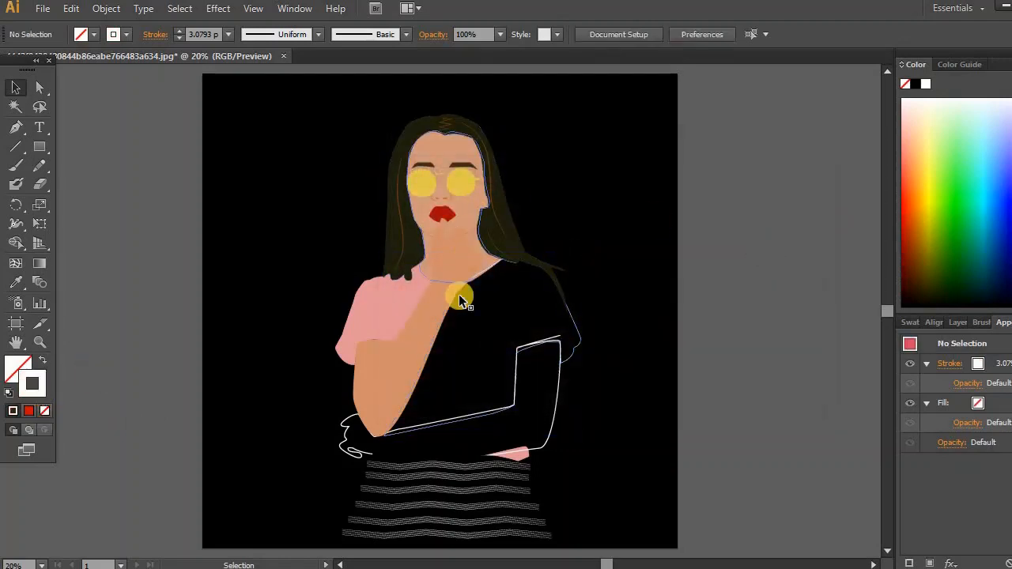
Remove the fill of the face and neck shape and set its stroke colour to near-white.
click(490, 273)
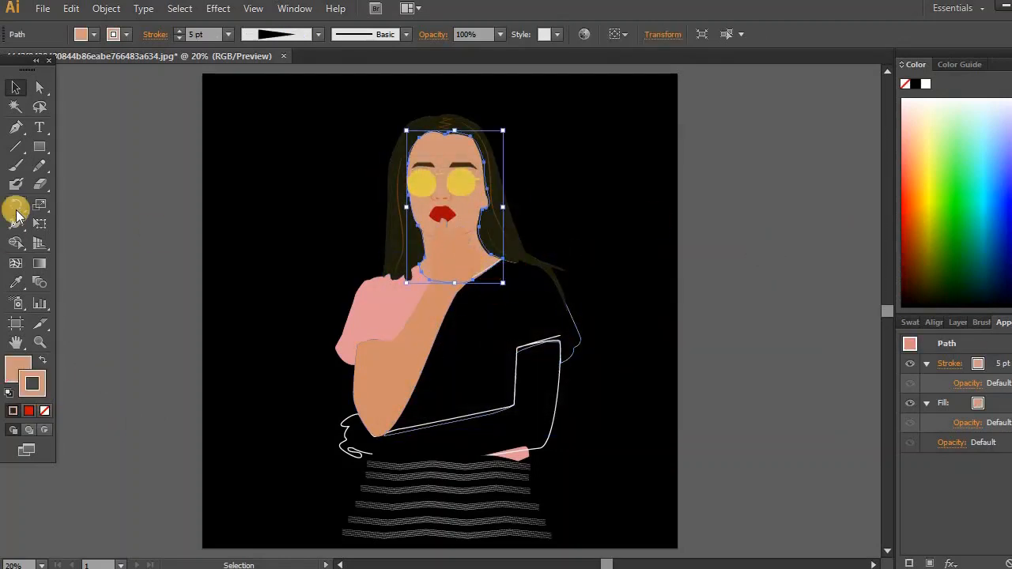
click(44, 411)
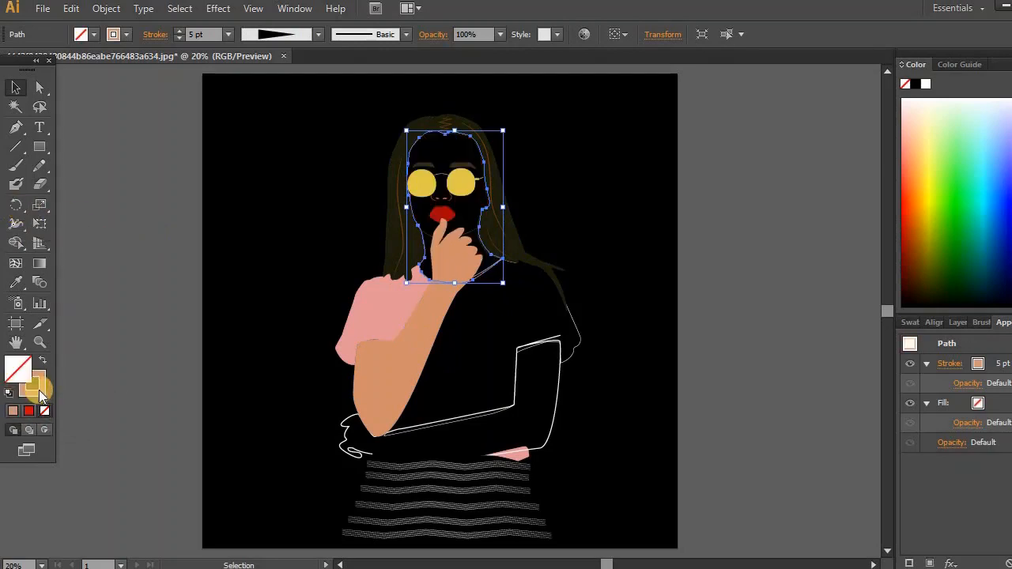
double_click(39, 390)
drag(416, 198, 398, 185)
click(759, 190)
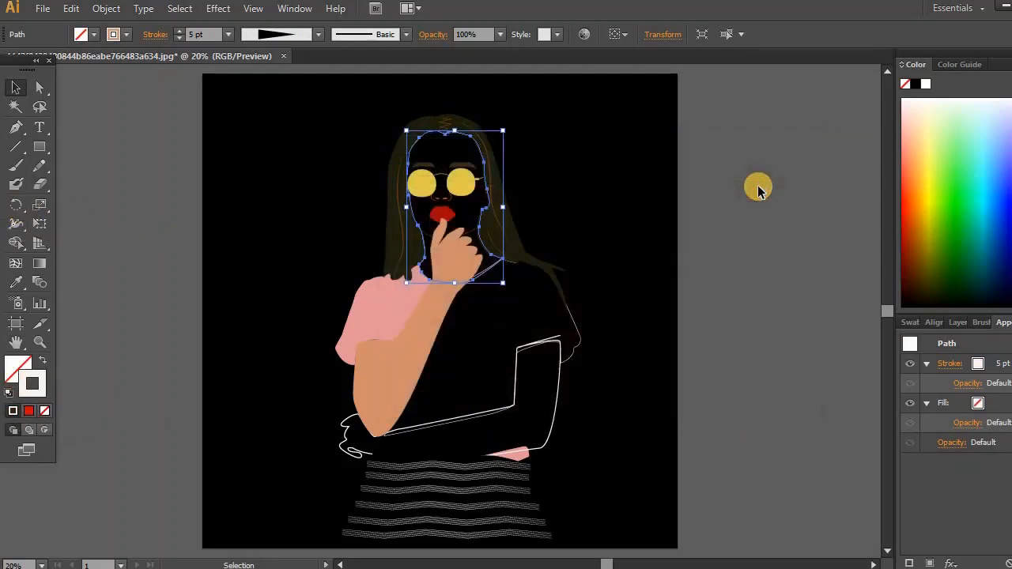
Remove the fill of the remaining pink sleeve shape beside the raised arm and give it a white (FFFFFF) 5 pt stroke.
click(375, 304)
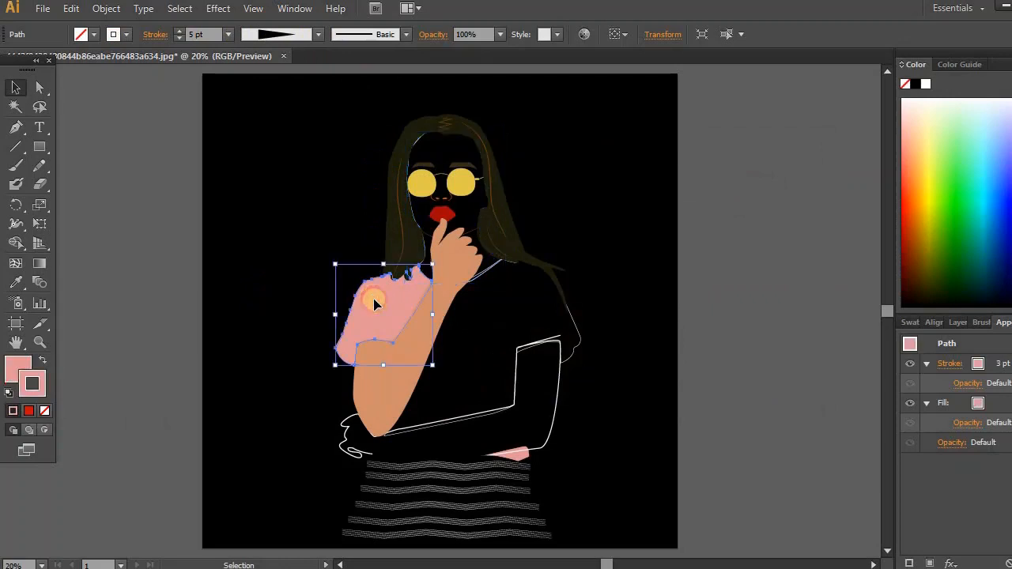
click(21, 386)
click(45, 411)
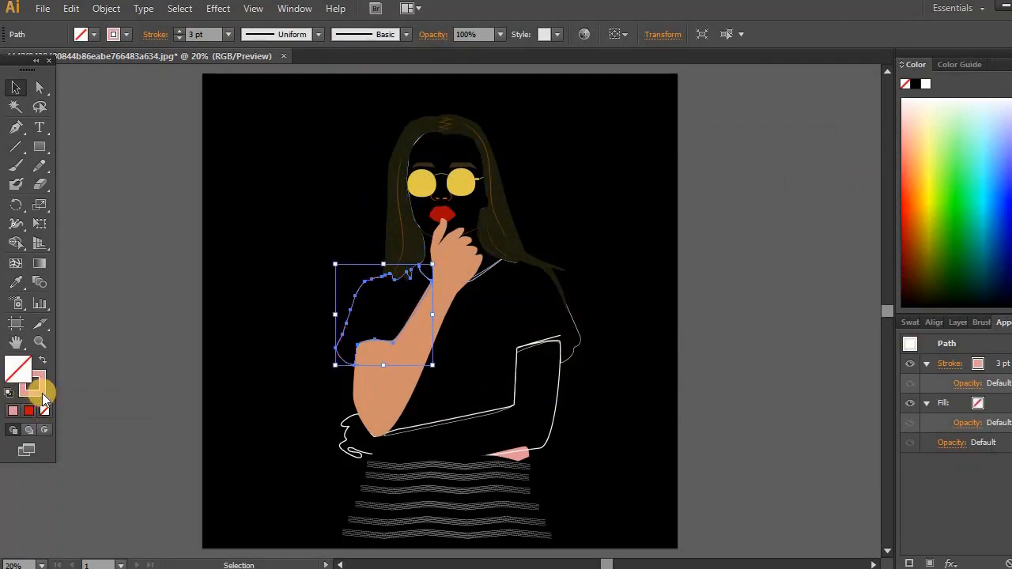
double_click(39, 389)
drag(506, 257, 406, 198)
click(759, 187)
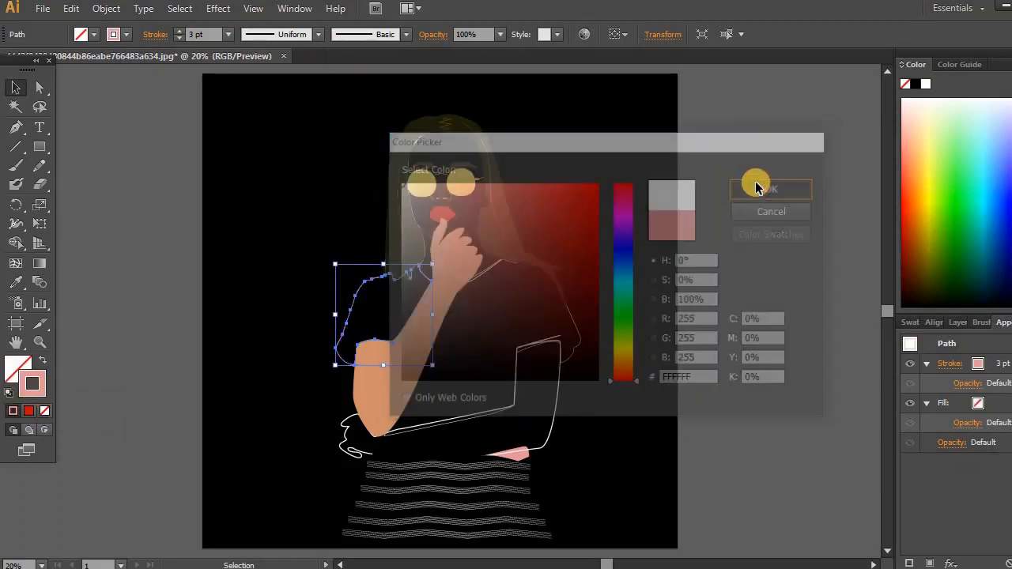
click(227, 34)
click(244, 163)
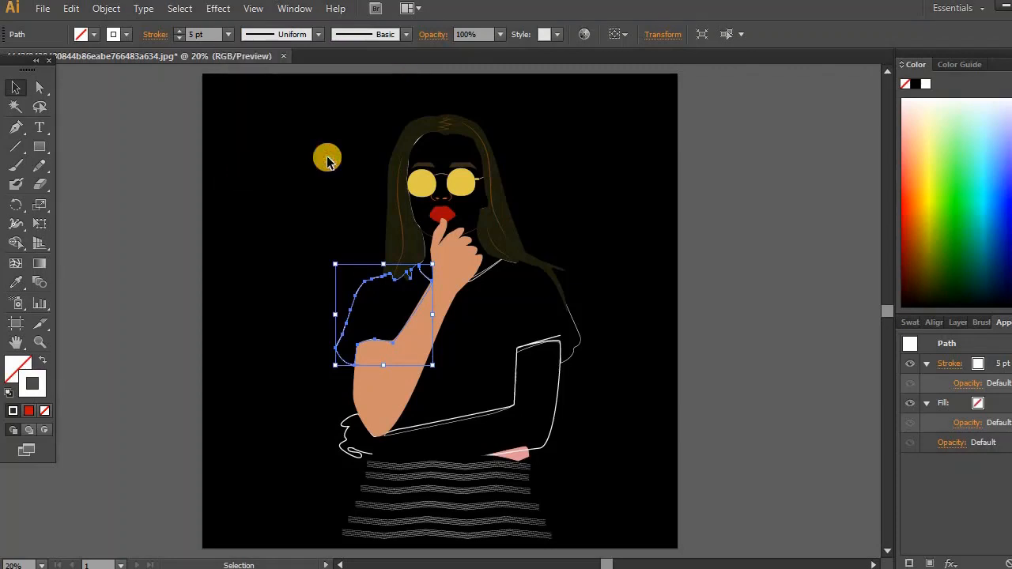
Turn the dark hair shape into an outline with a white 5 pt stroke and no fill.
click(424, 130)
double_click(26, 389)
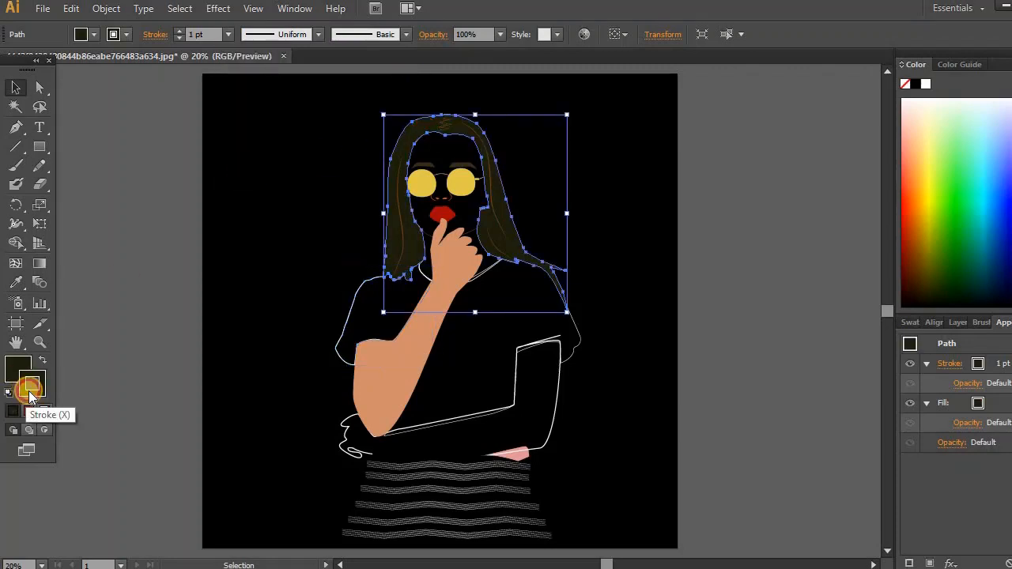
drag(414, 197, 369, 170)
click(770, 188)
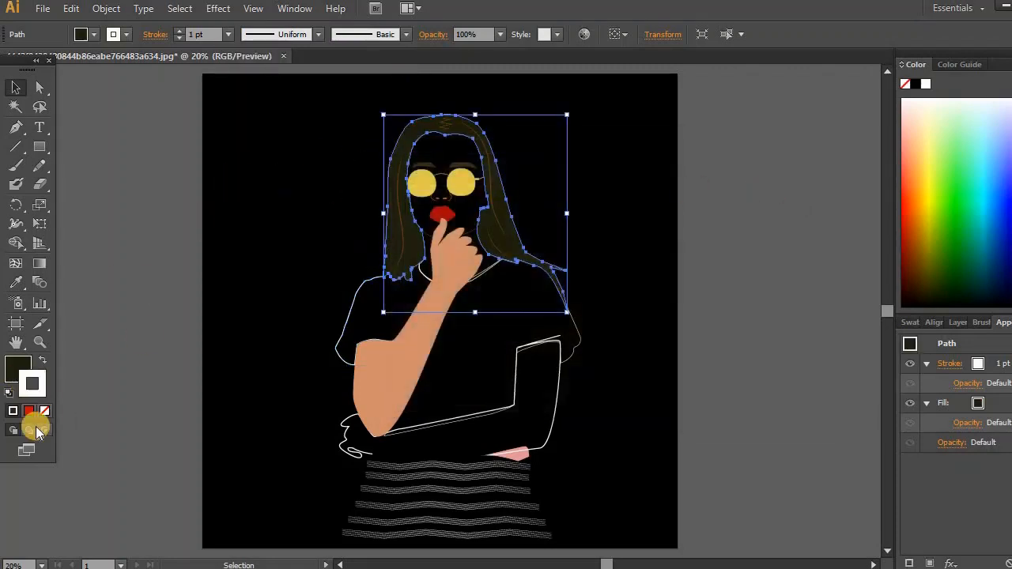
click(43, 410)
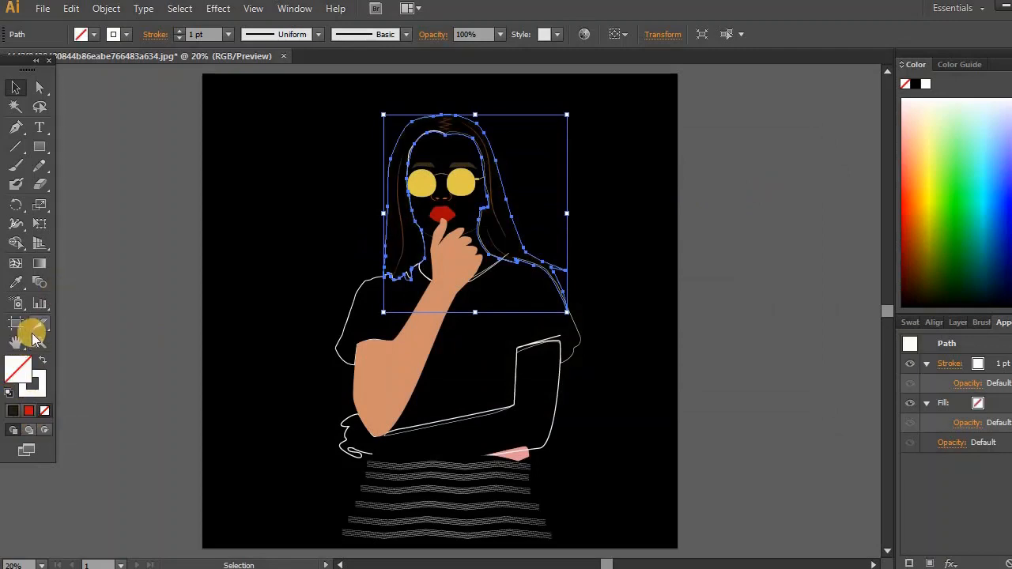
click(227, 34)
click(245, 173)
click(86, 171)
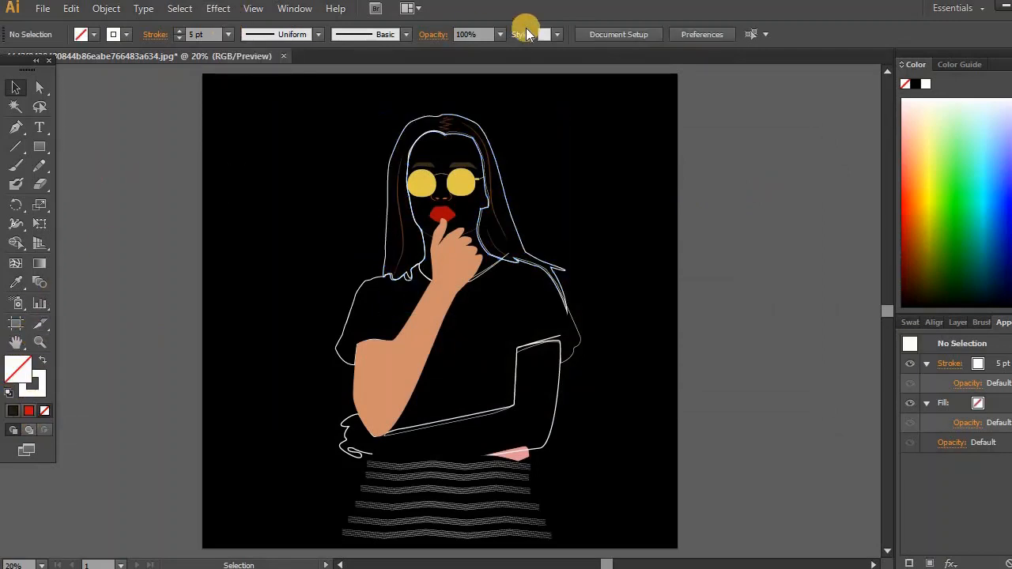
Recolour the brown zigzag parting line on top of the hair to near-white.
click(447, 125)
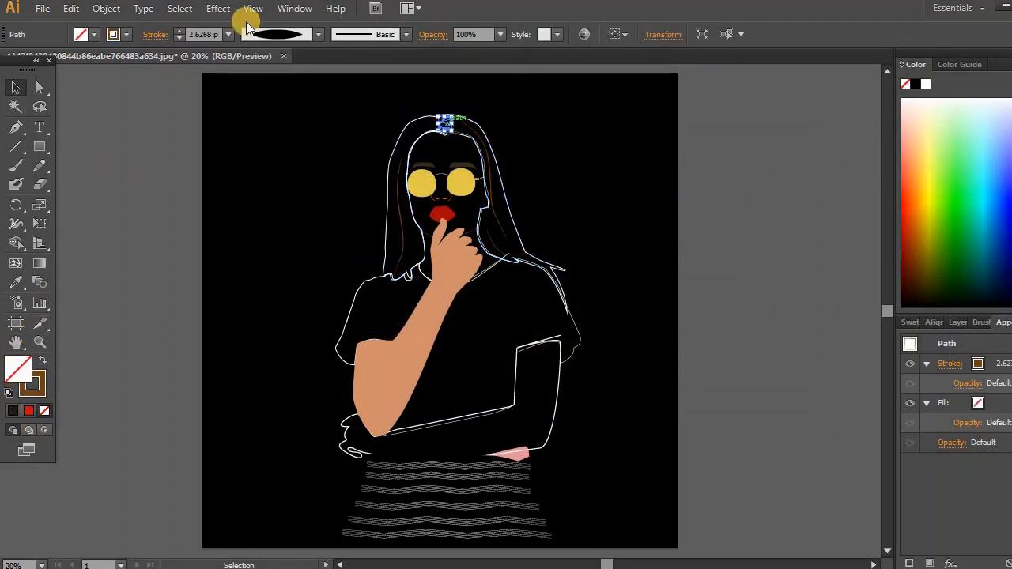
double_click(32, 385)
drag(401, 190, 394, 182)
click(795, 188)
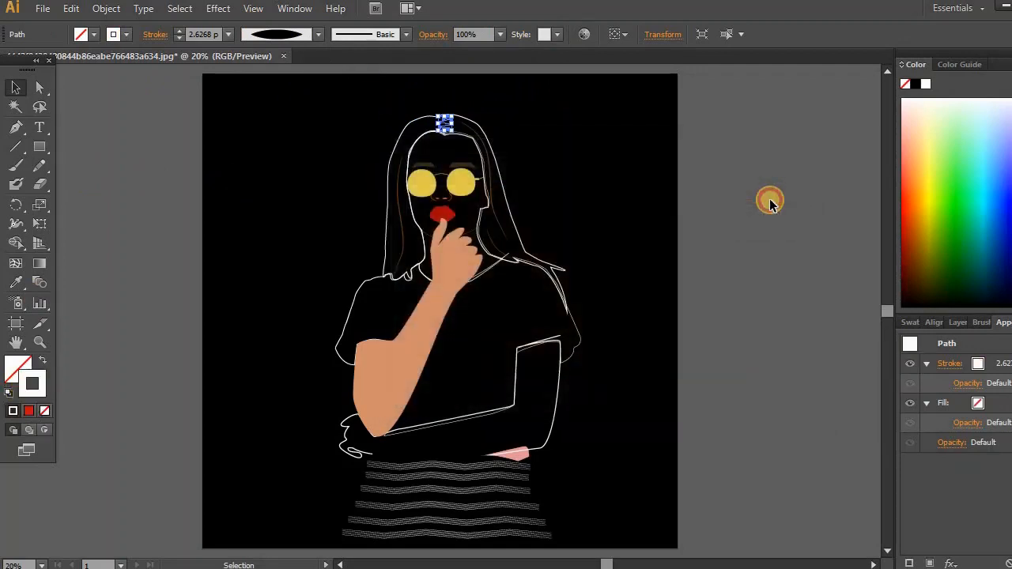
click(518, 142)
Recolour the long brown hair strand on the side of the glasses' arm to near-white.
click(483, 144)
double_click(40, 393)
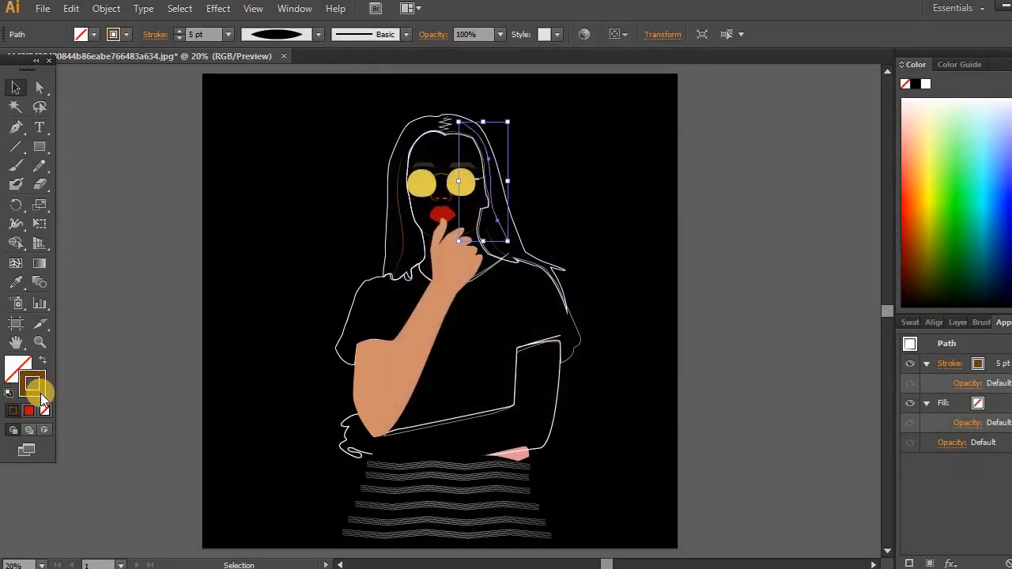
drag(400, 188, 387, 187)
click(801, 187)
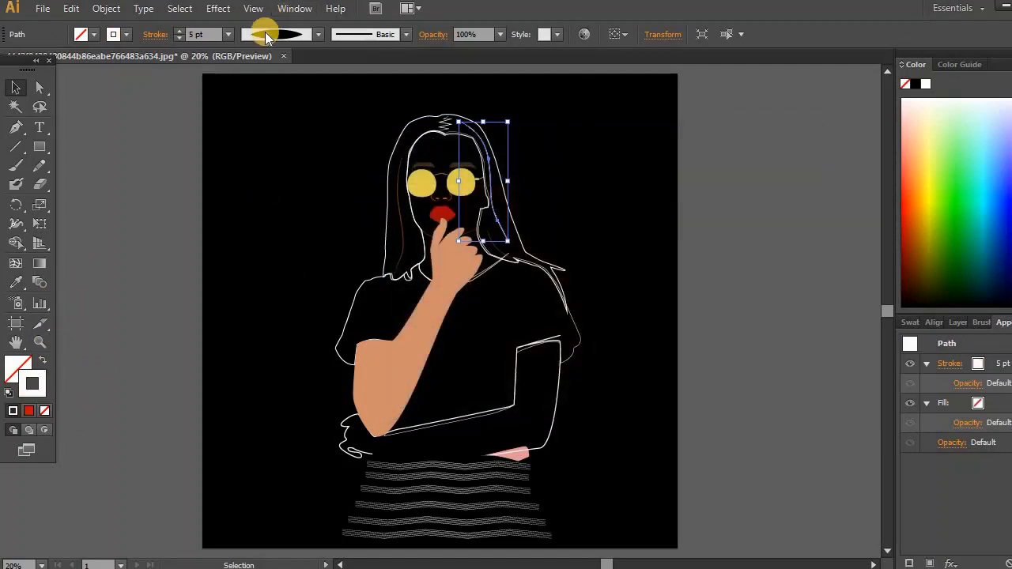
Recolour the brown strand on the opposite side of the hair to white.
click(401, 166)
double_click(31, 380)
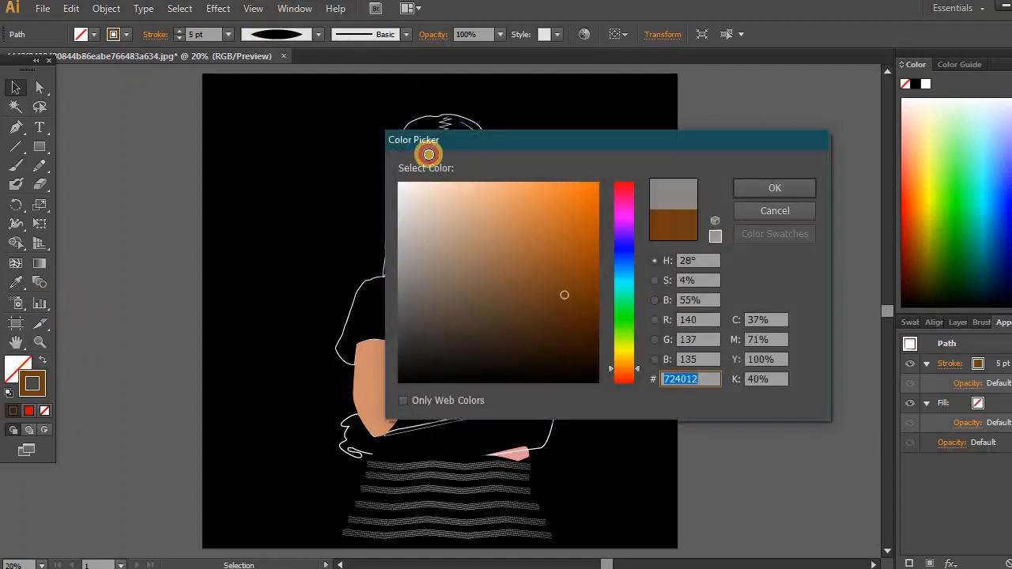
click(400, 178)
click(748, 188)
Turn the skin-coloured raised arm and hand into an outline with a white stroke and no fill.
click(389, 370)
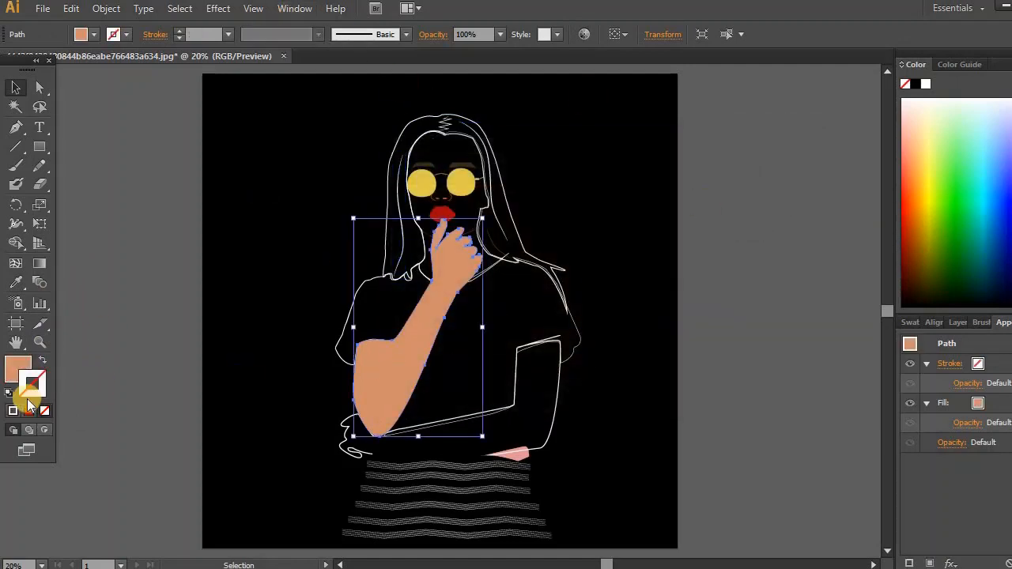
double_click(43, 391)
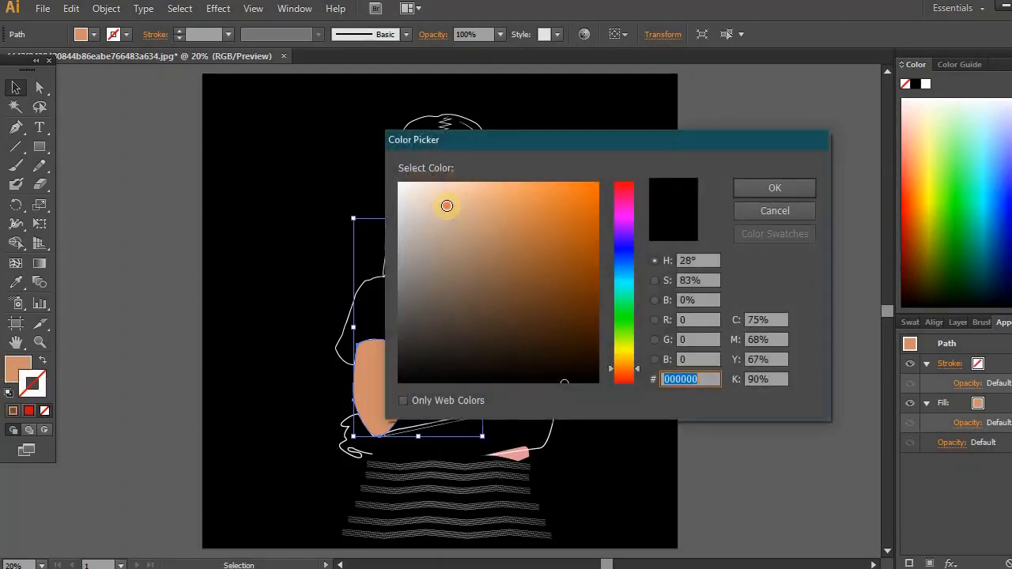
drag(400, 184, 380, 183)
click(766, 190)
click(33, 363)
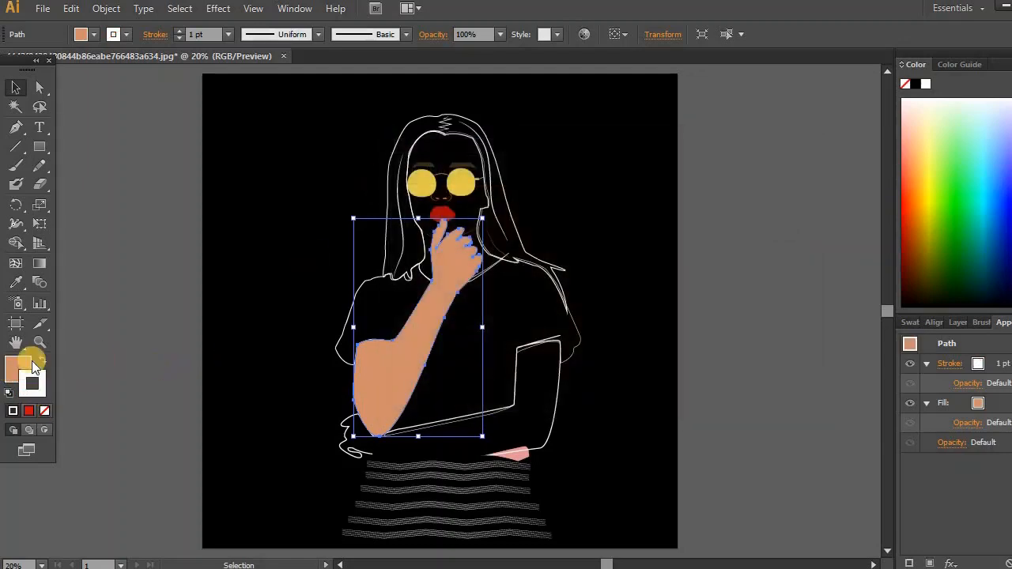
click(43, 409)
click(606, 226)
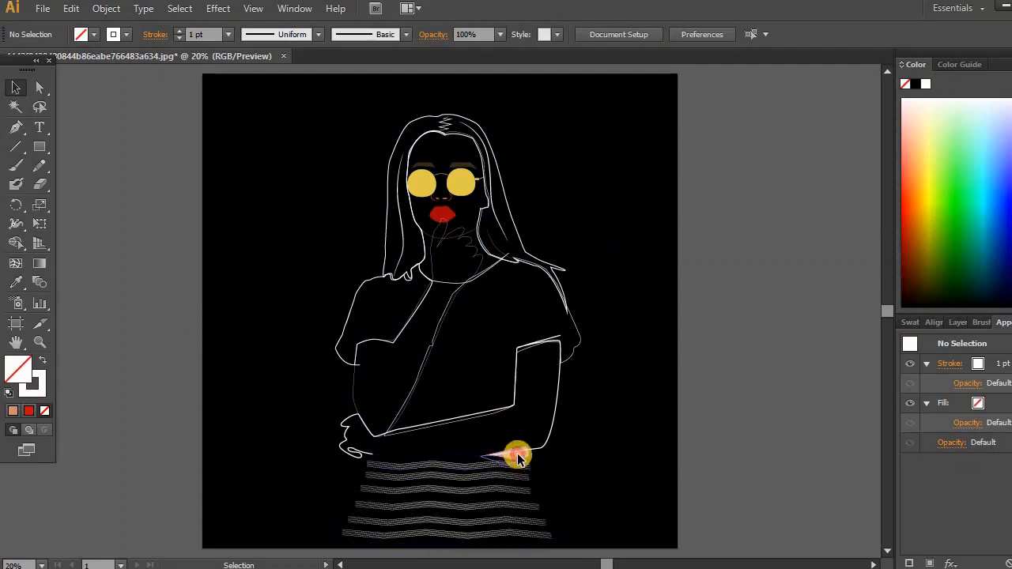
Give the small pink shape at the waist a near-white FCFAFA stroke and no fill.
click(518, 457)
double_click(38, 393)
click(401, 182)
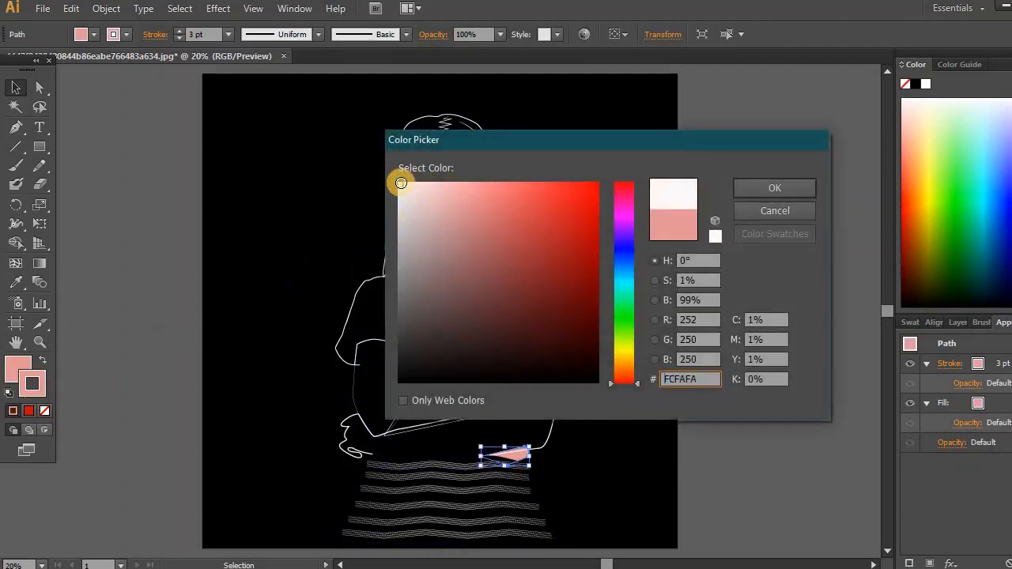
click(754, 190)
click(13, 381)
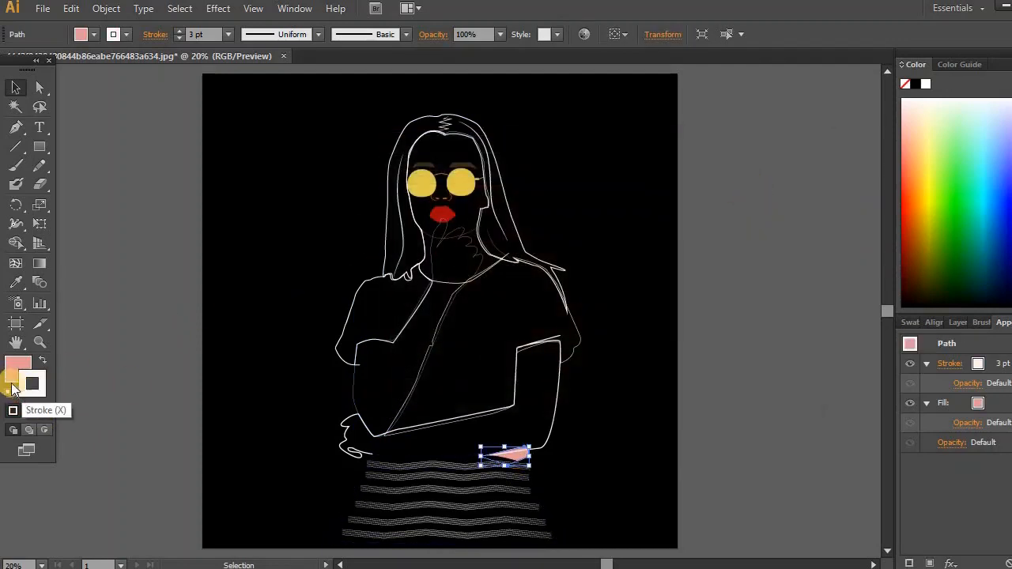
click(45, 411)
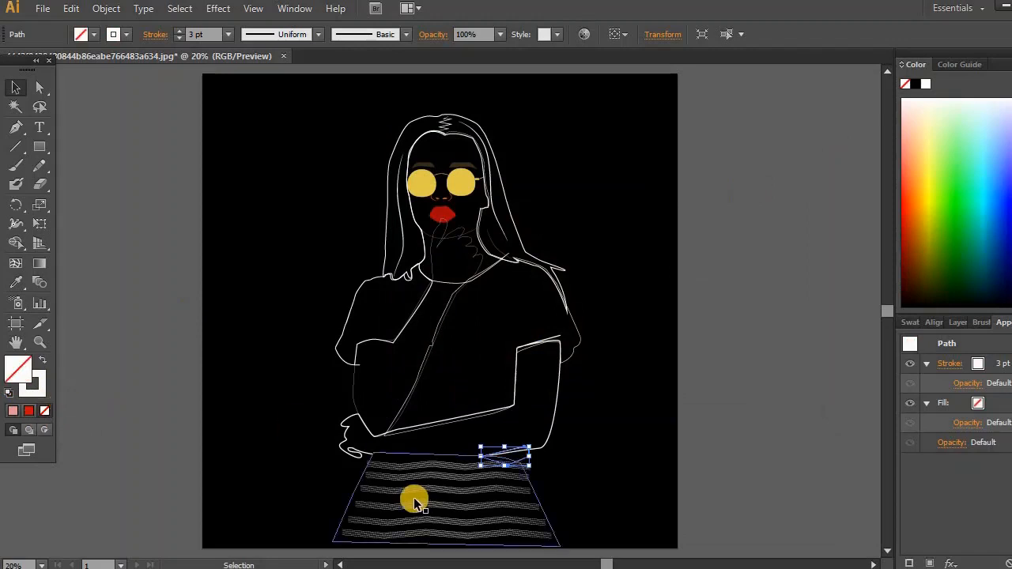
Turn the black skirt shape into an outline with a white FFFFFF 5 pt stroke and no fill.
click(357, 495)
double_click(39, 393)
click(414, 181)
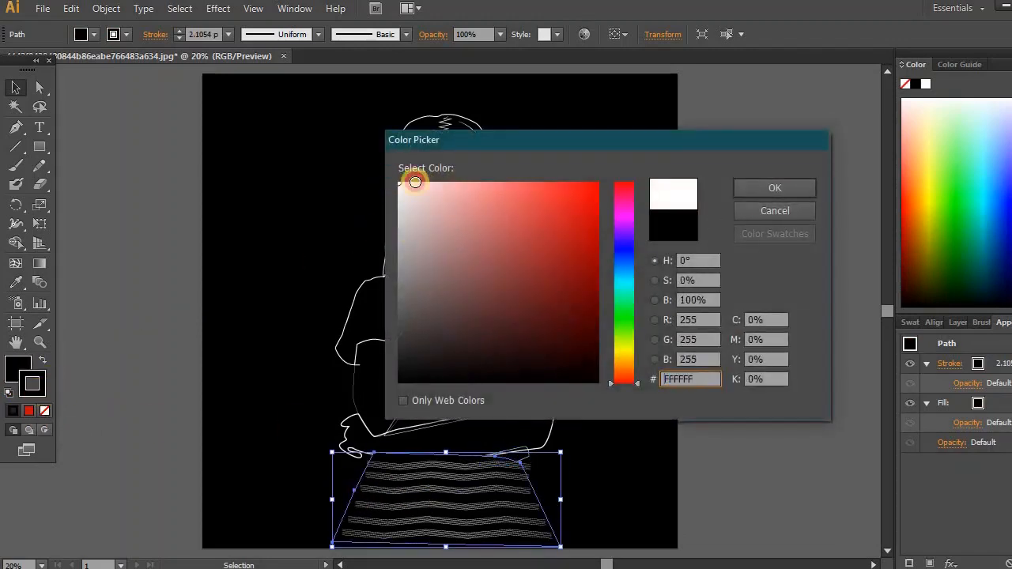
click(783, 190)
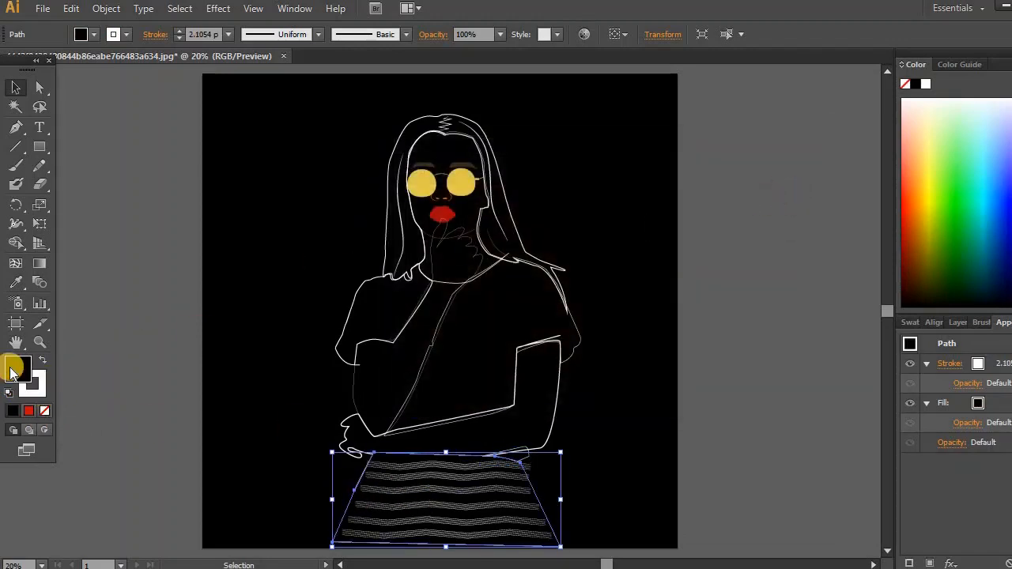
click(228, 34)
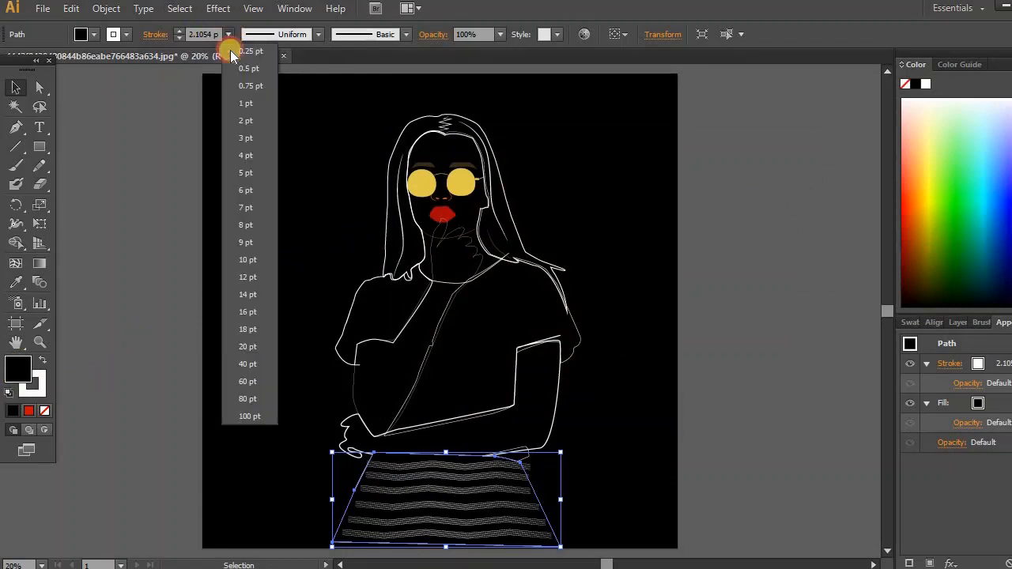
click(246, 174)
click(43, 414)
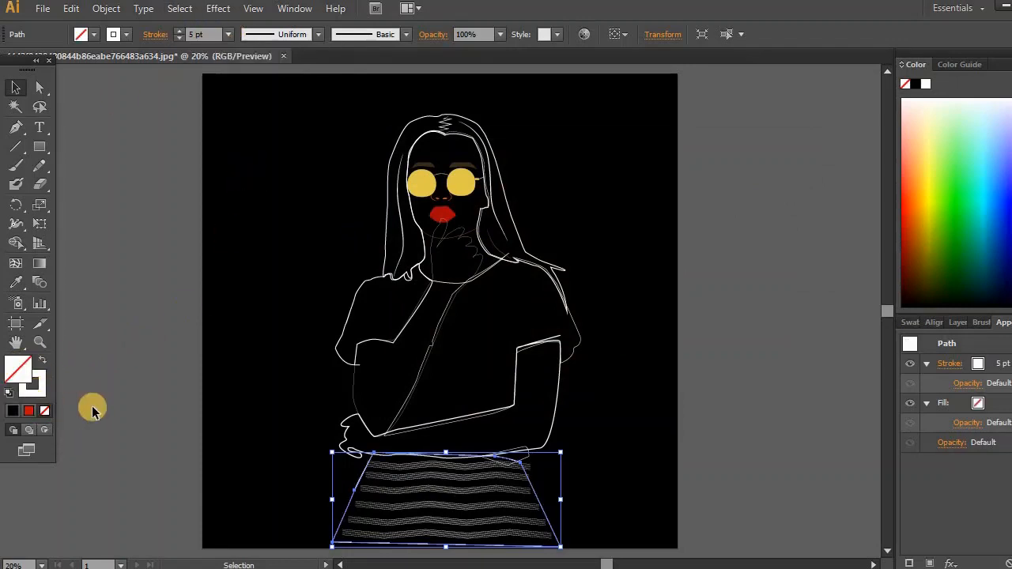
click(419, 486)
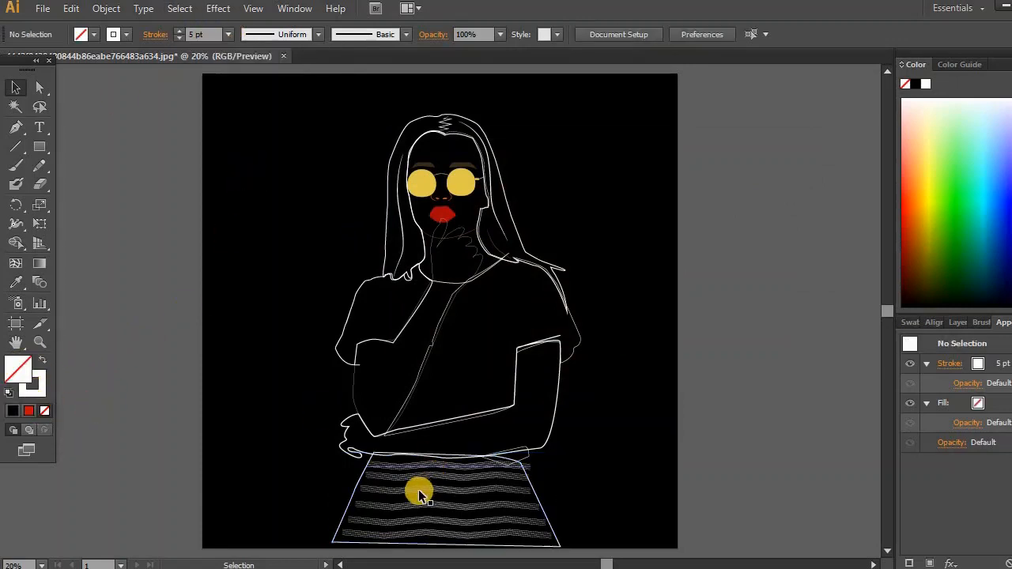
Set the stroke of the small outlined shape at the waist to 5 pt.
click(529, 453)
click(229, 35)
click(246, 174)
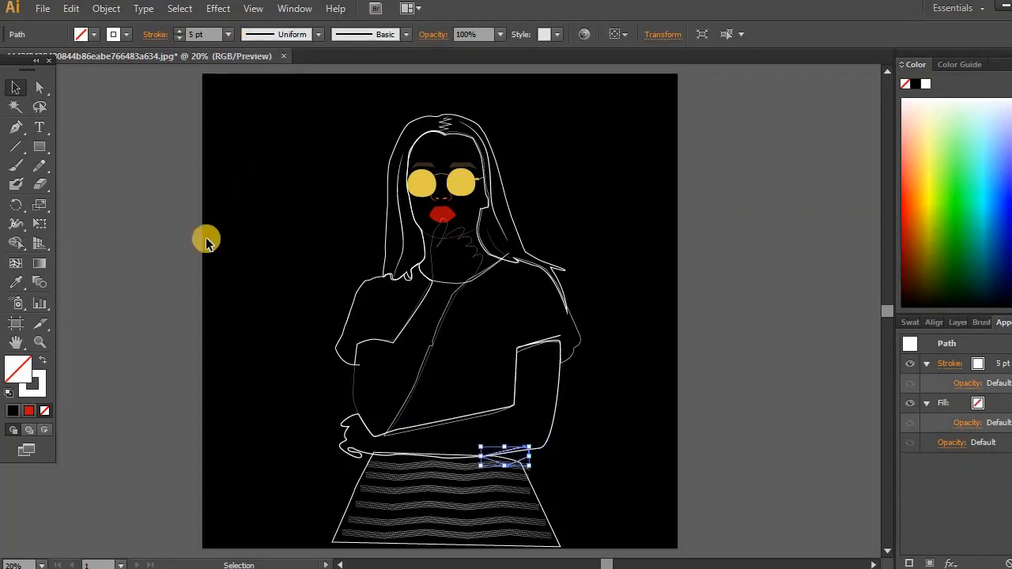
click(152, 298)
Fill the dark eyebrow on the side of the glasses' arm with white FFFFFF.
click(462, 164)
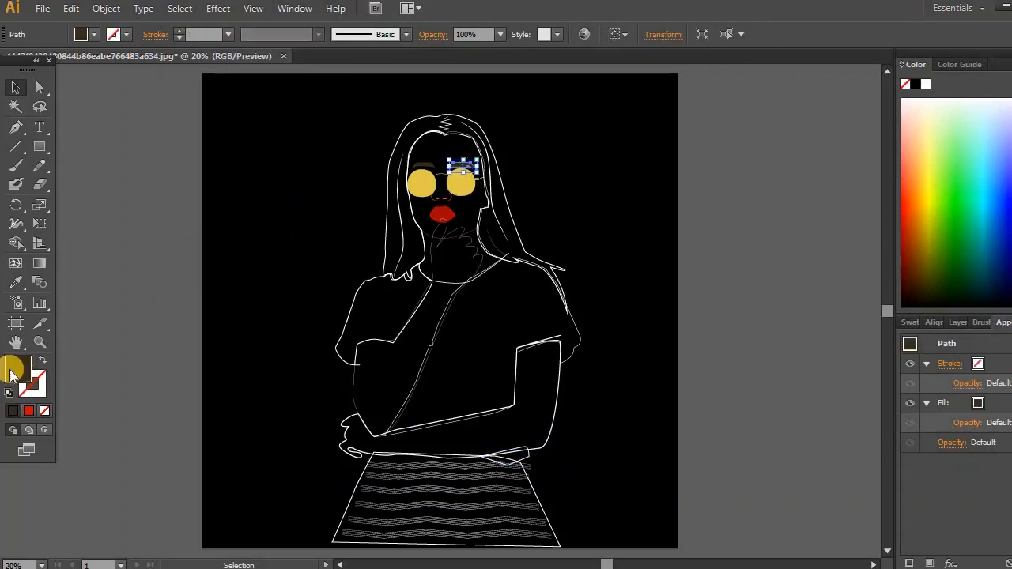
double_click(25, 381)
drag(410, 194, 381, 166)
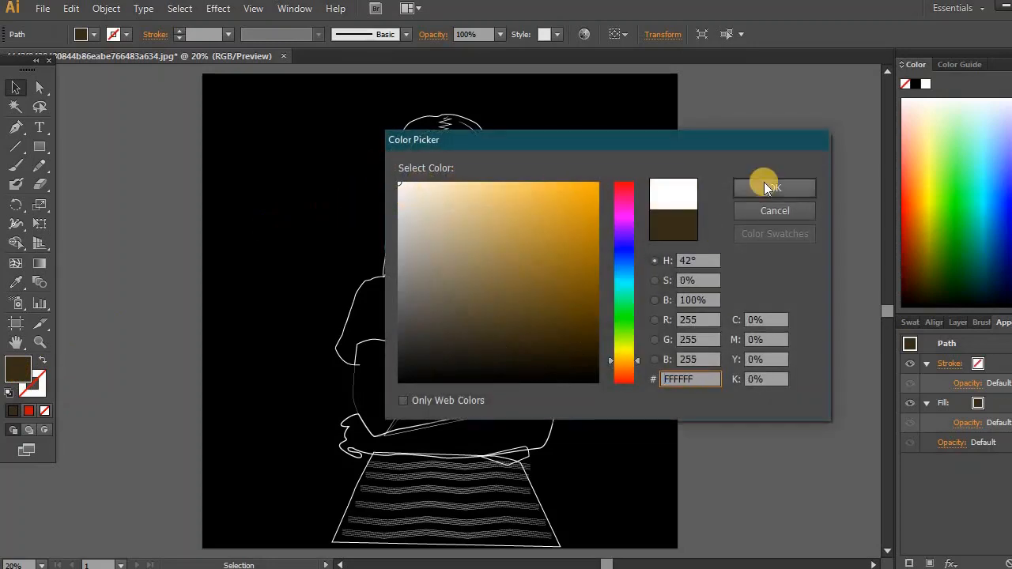
click(764, 183)
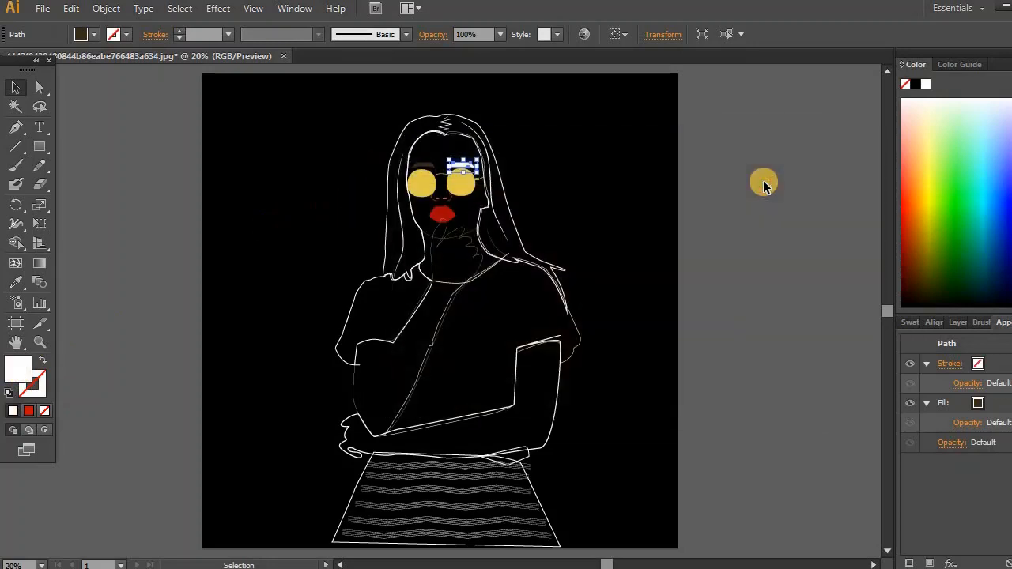
Give the other eyebrow a white FFFFFF stroke and no fill.
double_click(26, 371)
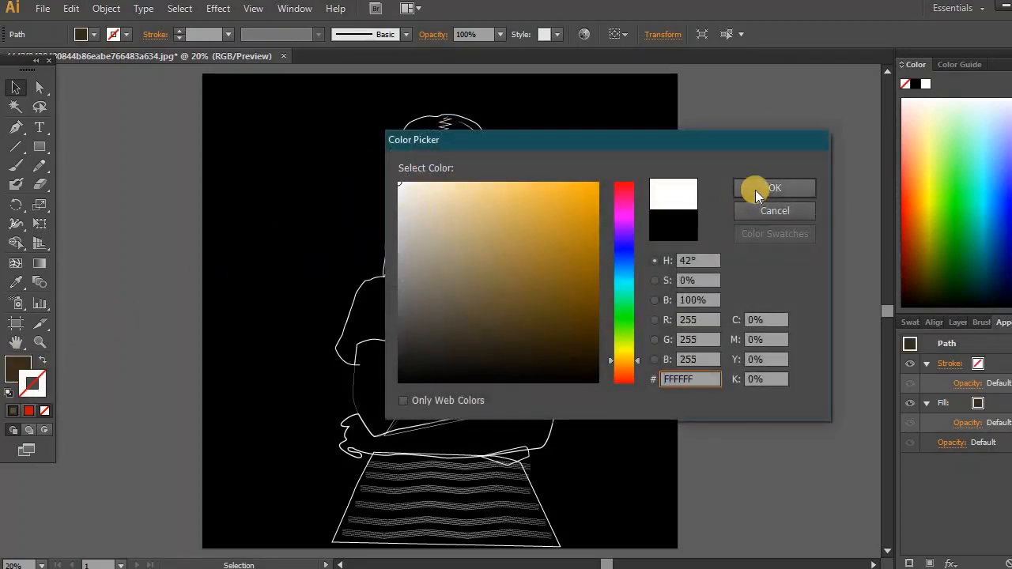
click(755, 190)
click(46, 409)
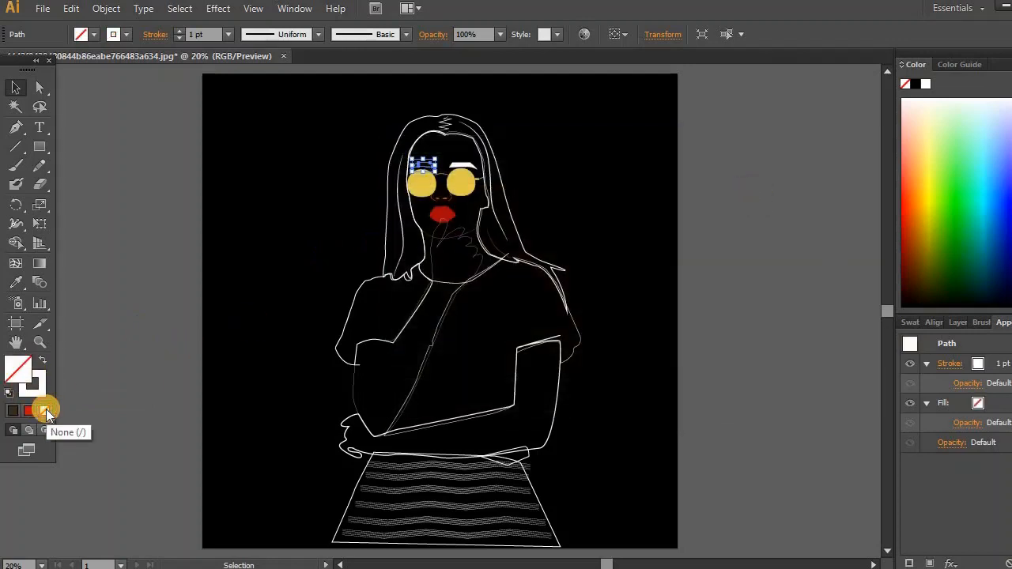
Recolour the orange nose curve on the side of the glasses' arm to white FFFFFF.
click(452, 197)
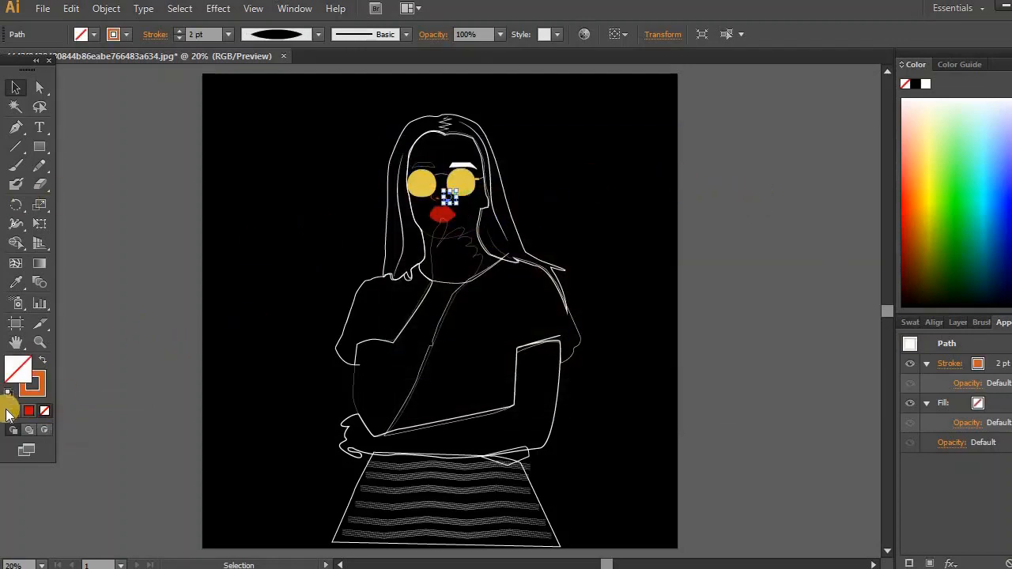
double_click(33, 380)
drag(409, 190, 386, 182)
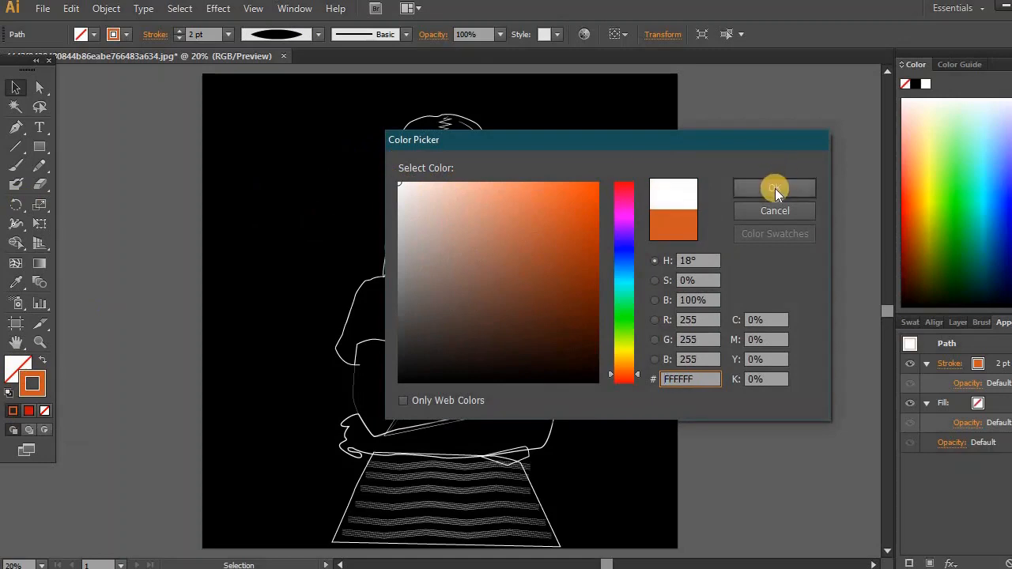
click(775, 189)
Fill the outlined eyebrow opposite the glasses' arm with its white stroke colour.
click(447, 192)
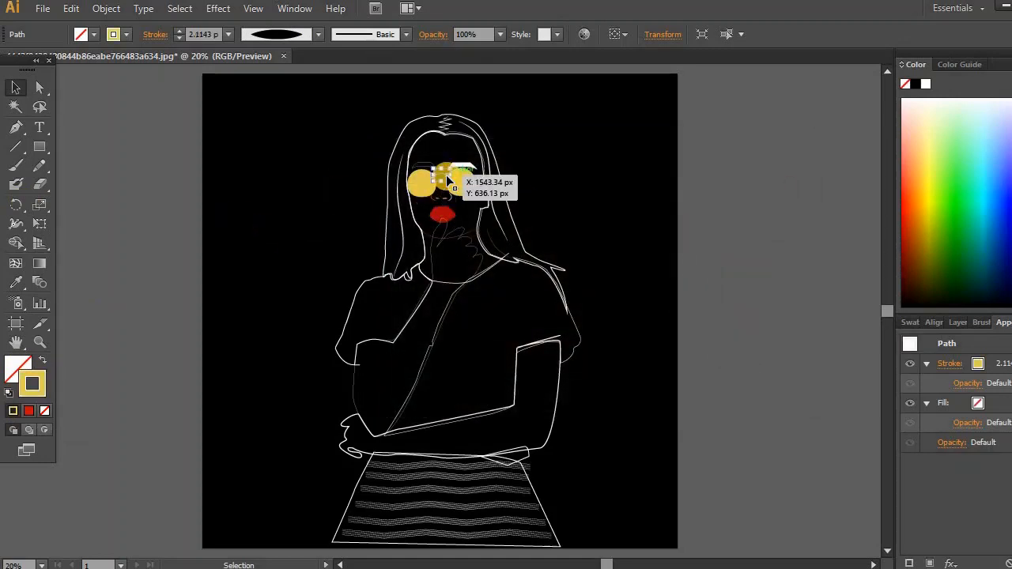
click(417, 166)
drag(32, 375, 10, 364)
click(108, 295)
click(440, 210)
click(431, 237)
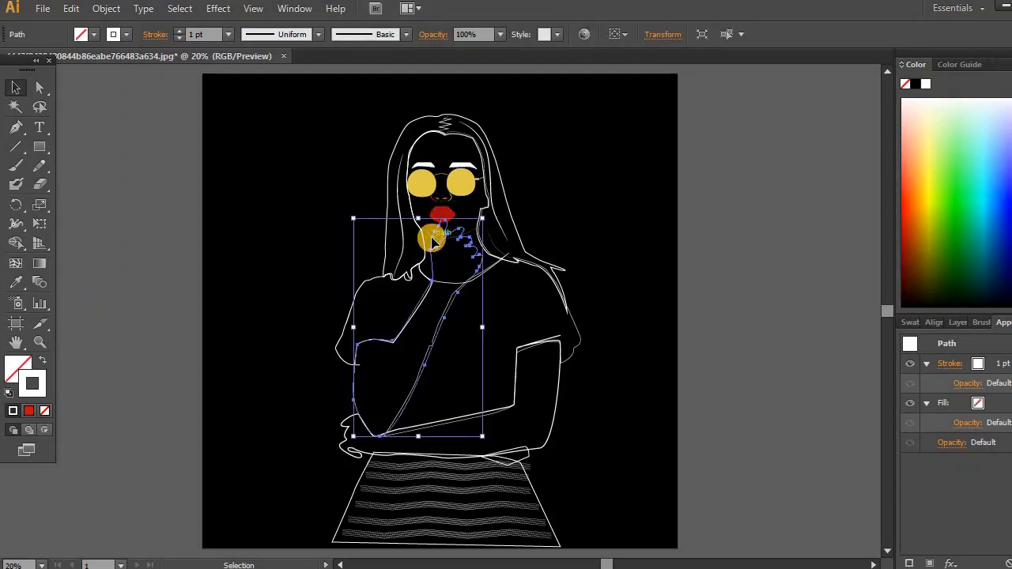
click(601, 170)
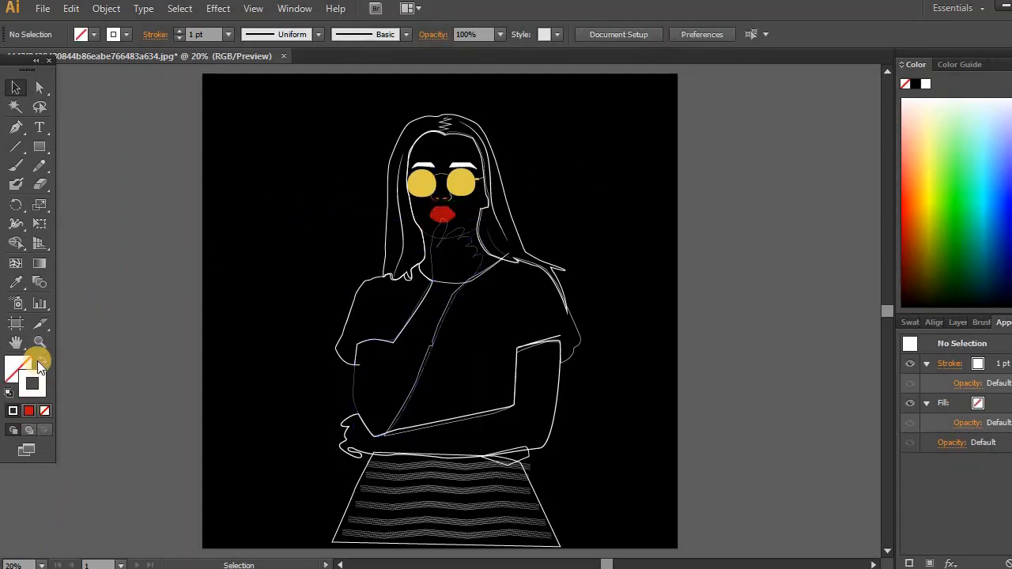
Apply the sleeve outline's white 5 pt stroke and empty fill to the orange nostril on the glasses' arm side with the Eyedropper.
click(395, 307)
click(596, 241)
click(223, 349)
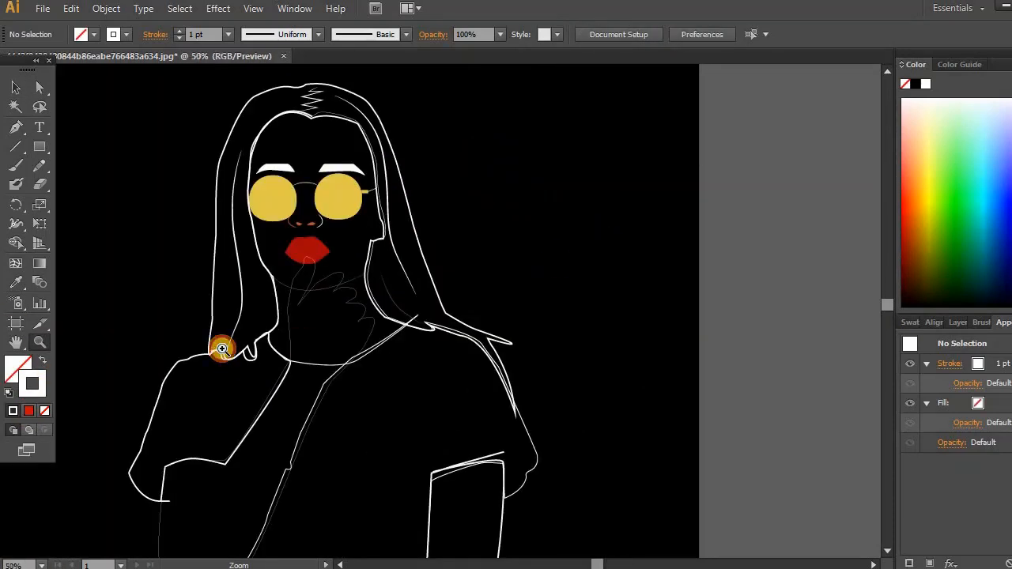
click(514, 147)
click(17, 89)
click(578, 124)
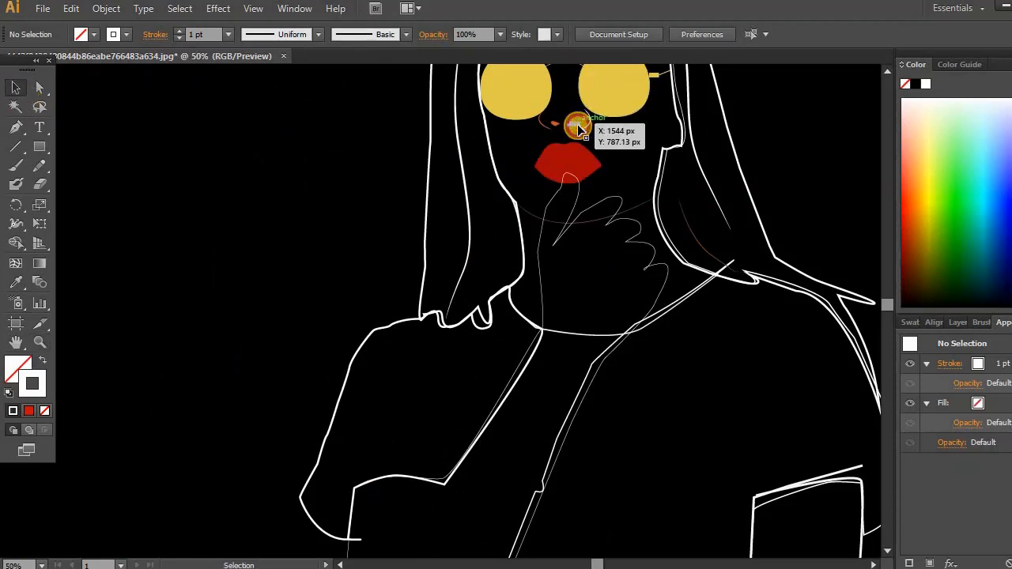
click(16, 282)
click(376, 325)
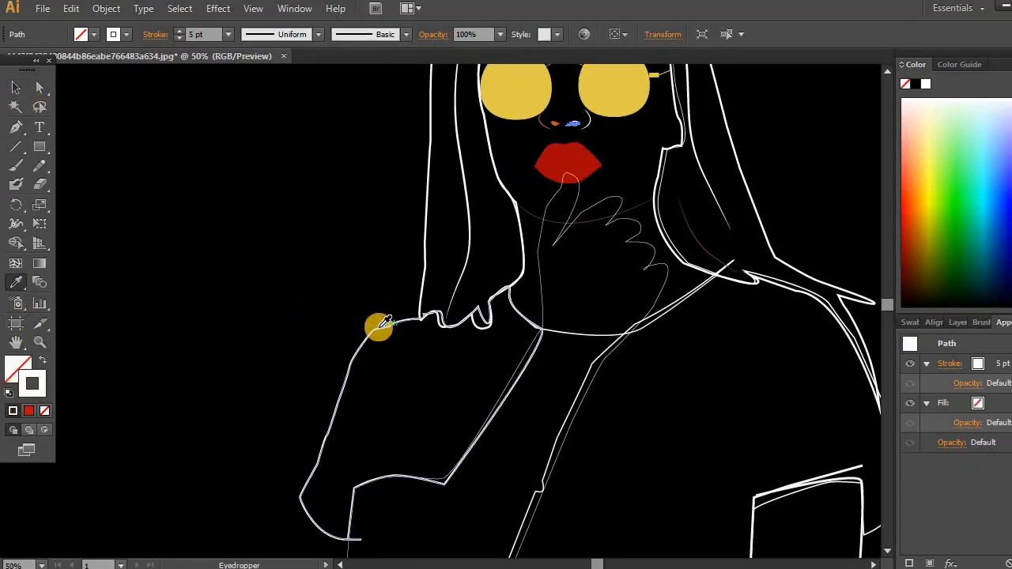
Copy the sleeve outline's white 5 pt stroke onto the remaining orange nose curve with the Eyedropper.
click(16, 87)
click(486, 131)
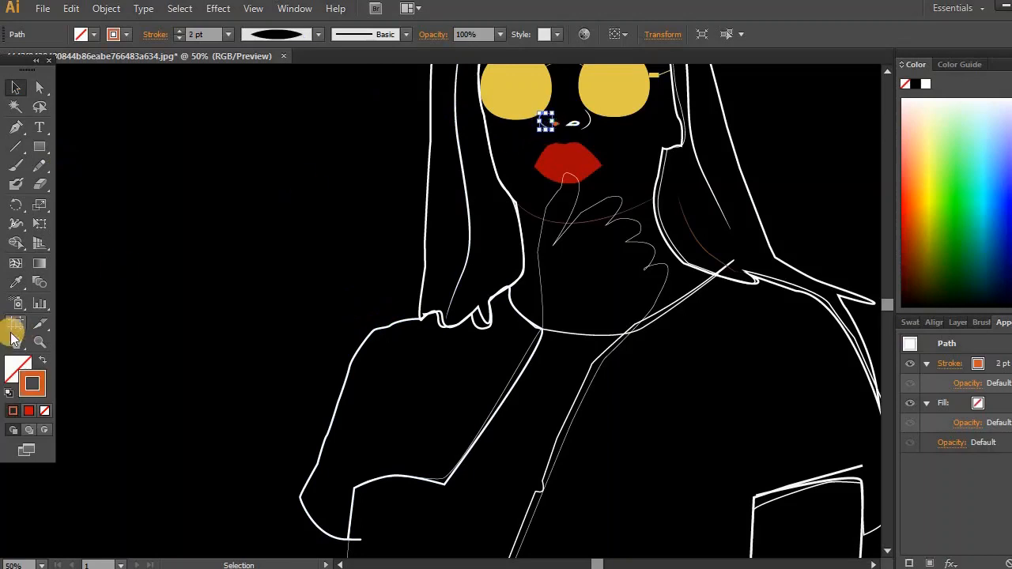
click(16, 283)
click(385, 327)
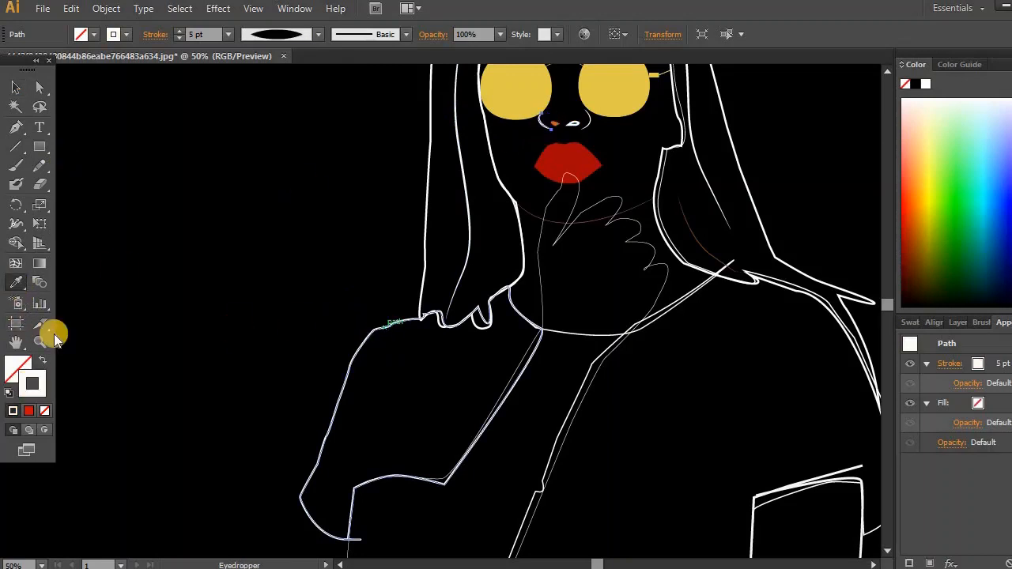
Give the remaining orange nostril the hair strand's white 5 pt stroke and a matching white fill.
click(16, 87)
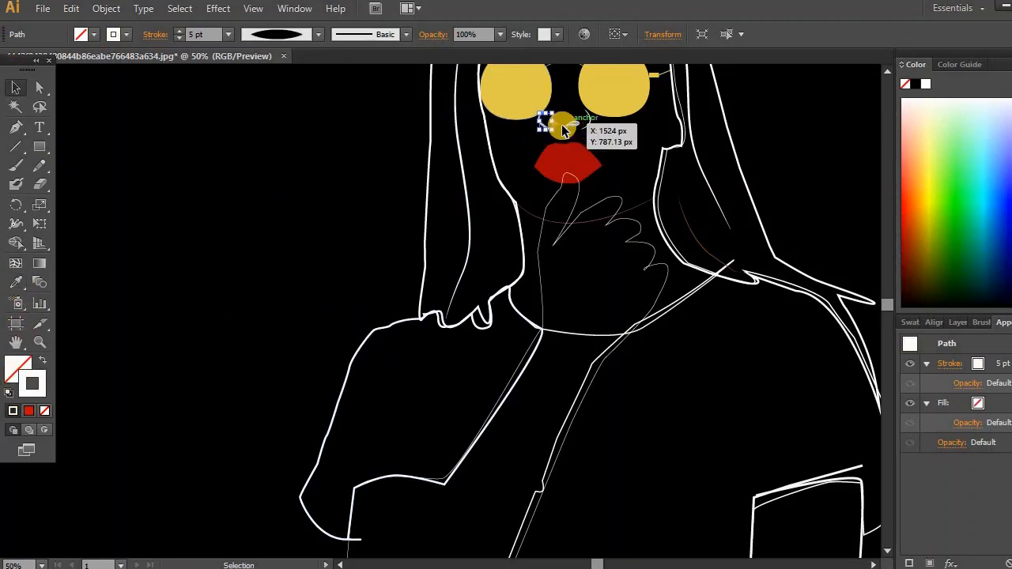
click(556, 125)
click(24, 279)
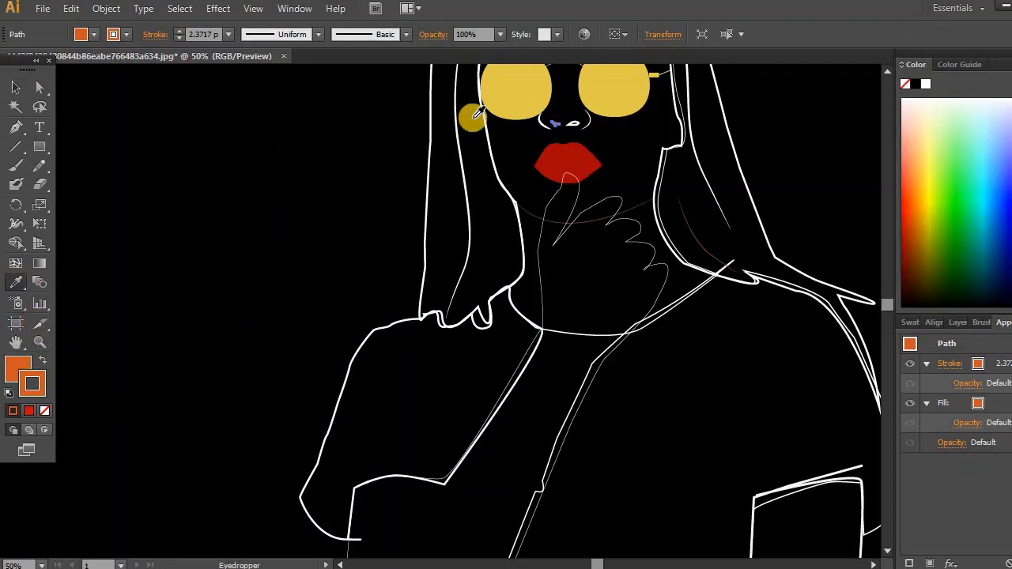
click(458, 151)
drag(42, 378, 11, 372)
click(218, 325)
key(ctrl+z)
click(16, 87)
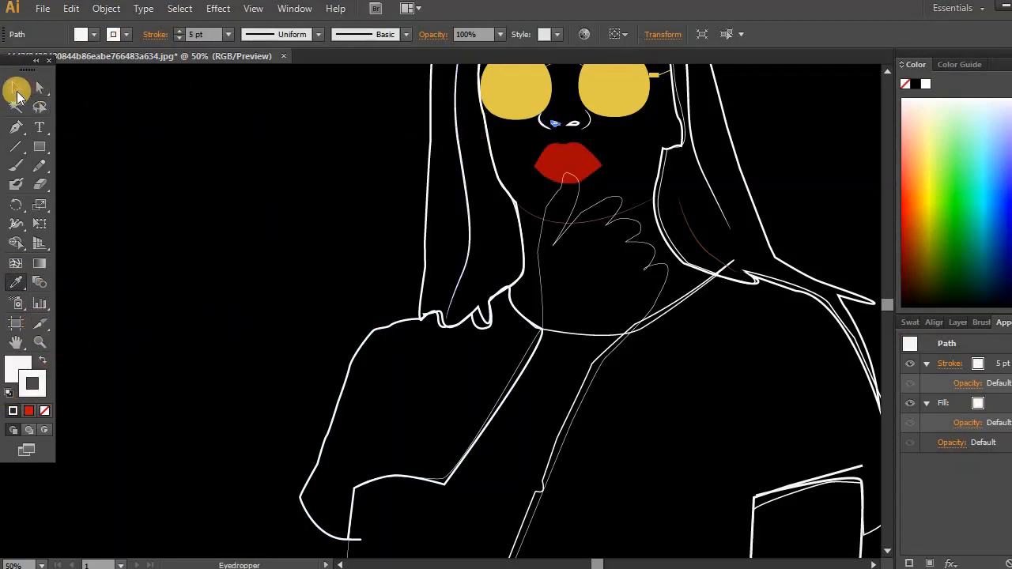
Fill the outlined nostril on the side of the glasses' arm with white.
click(730, 113)
click(573, 125)
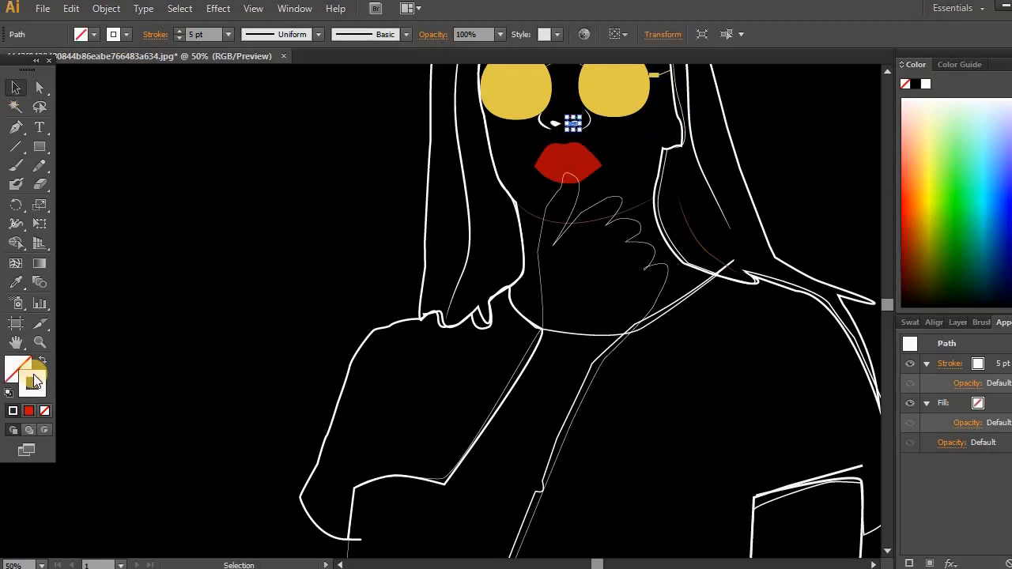
click(775, 117)
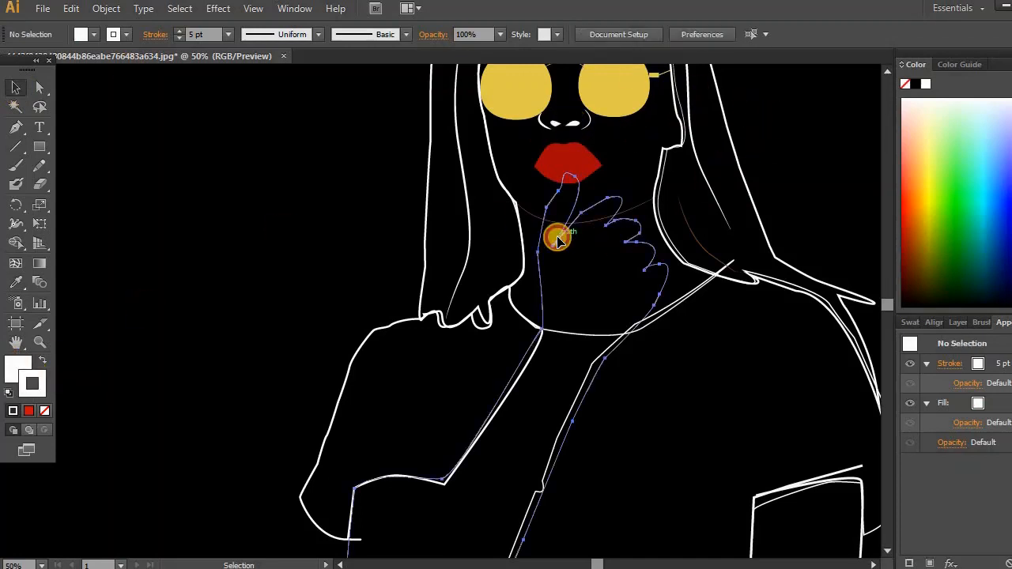
Set the stroke of the raised arm and hand outline to 5 pt.
click(554, 236)
click(228, 34)
click(241, 177)
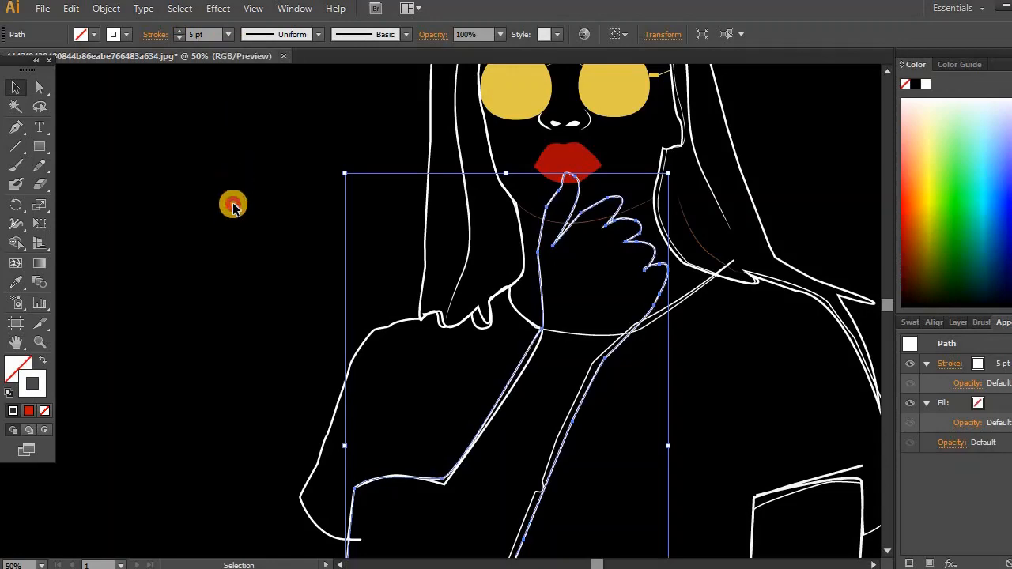
click(232, 203)
Recolour the brown chin curve crossing behind the fingers with a white stroke.
click(530, 215)
double_click(32, 382)
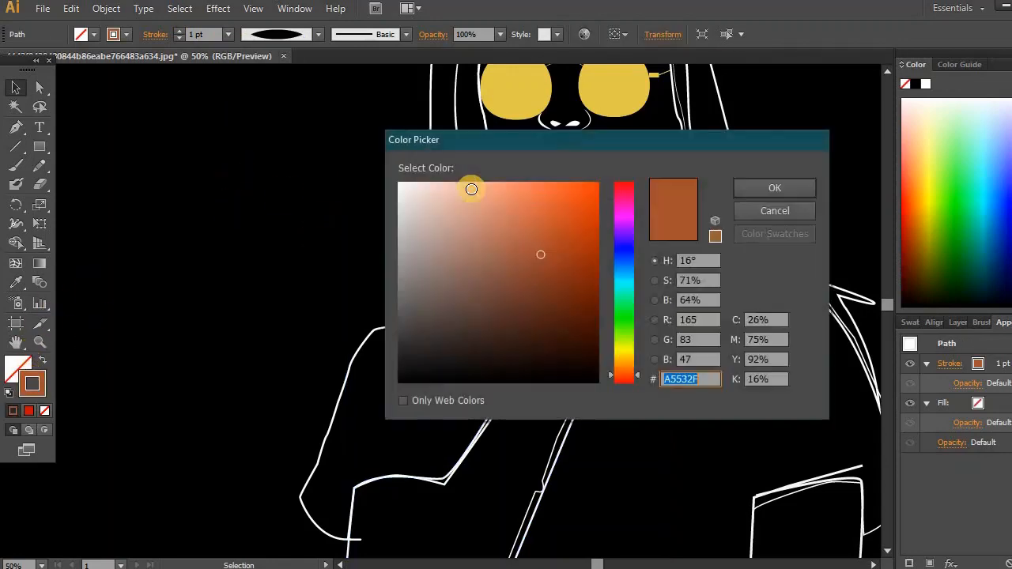
click(379, 185)
click(750, 183)
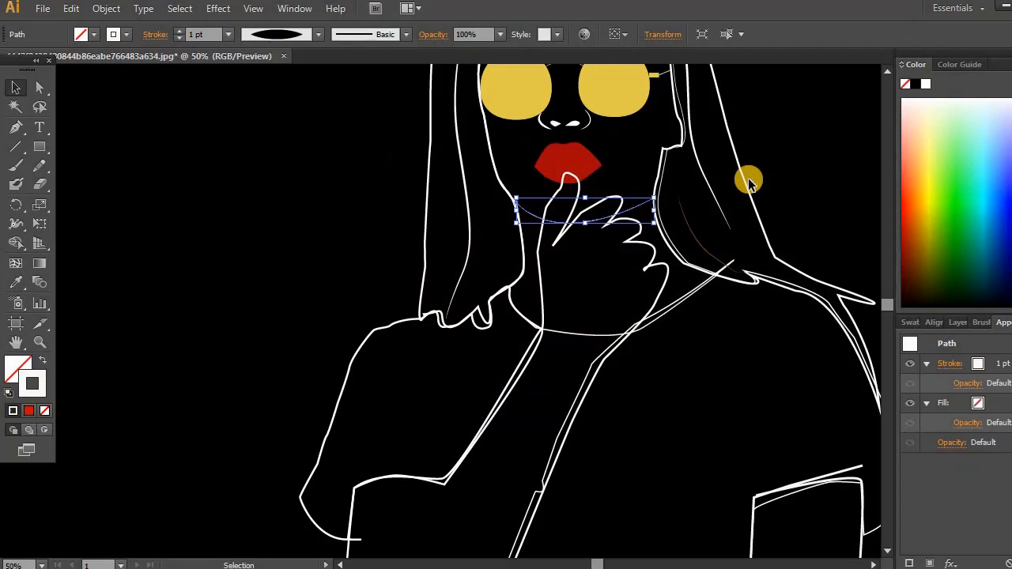
Set the stroke weight of the nose curve on the side away from the glasses' arm to 2 pt.
click(546, 125)
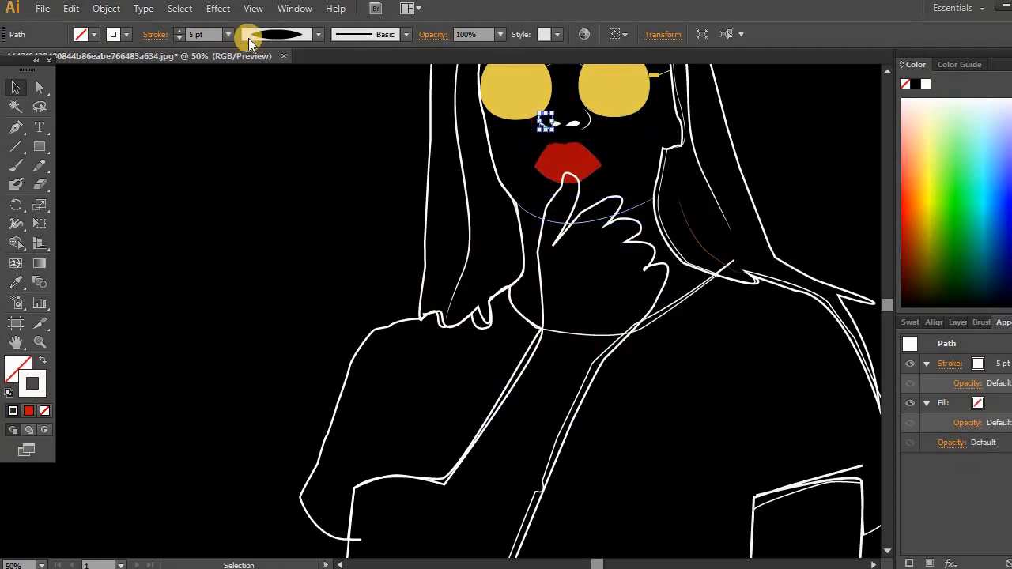
click(228, 34)
click(240, 121)
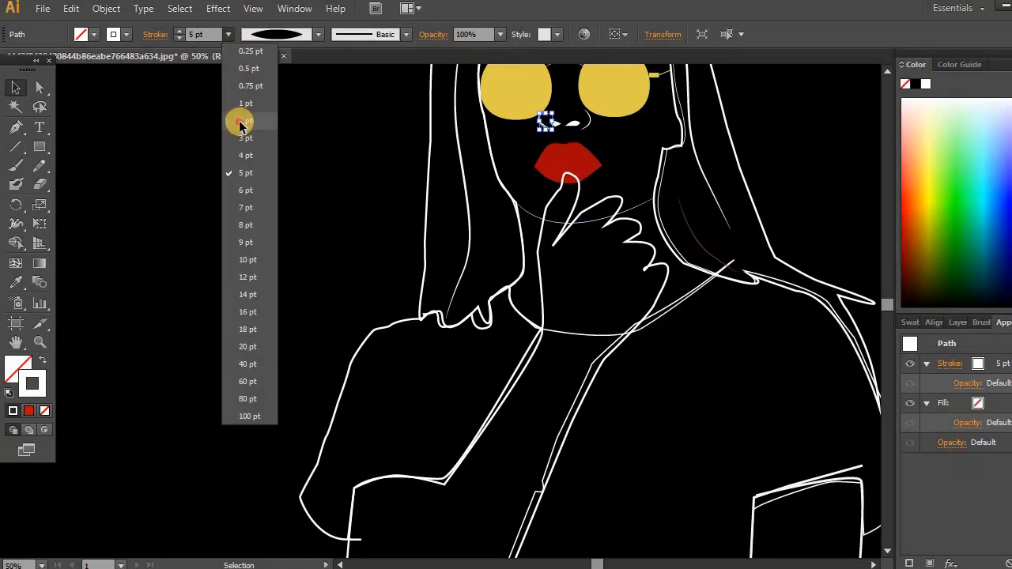
click(242, 213)
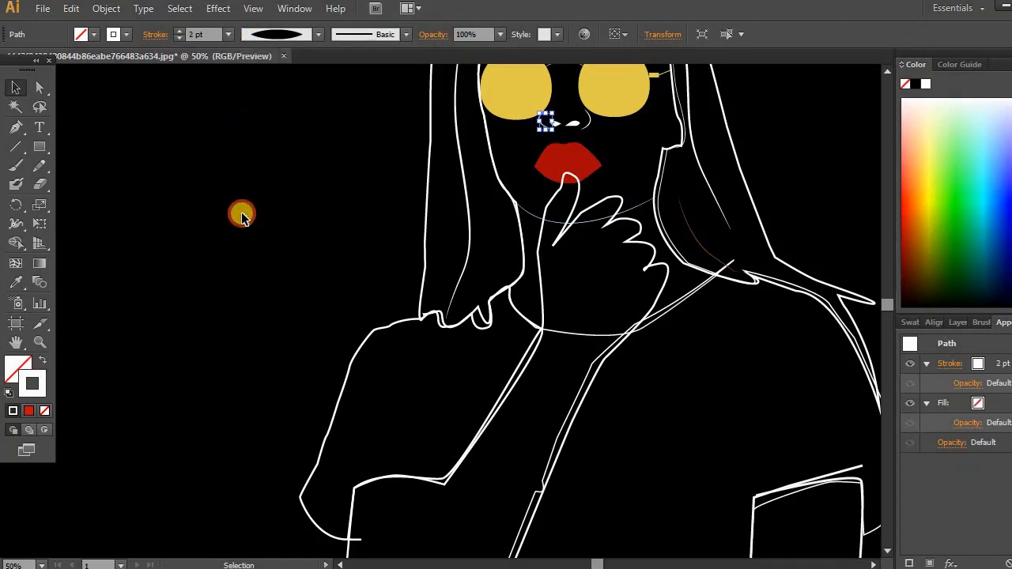
Change the lips' dark red fill to a bright, fully saturated red.
click(571, 151)
double_click(18, 366)
click(551, 195)
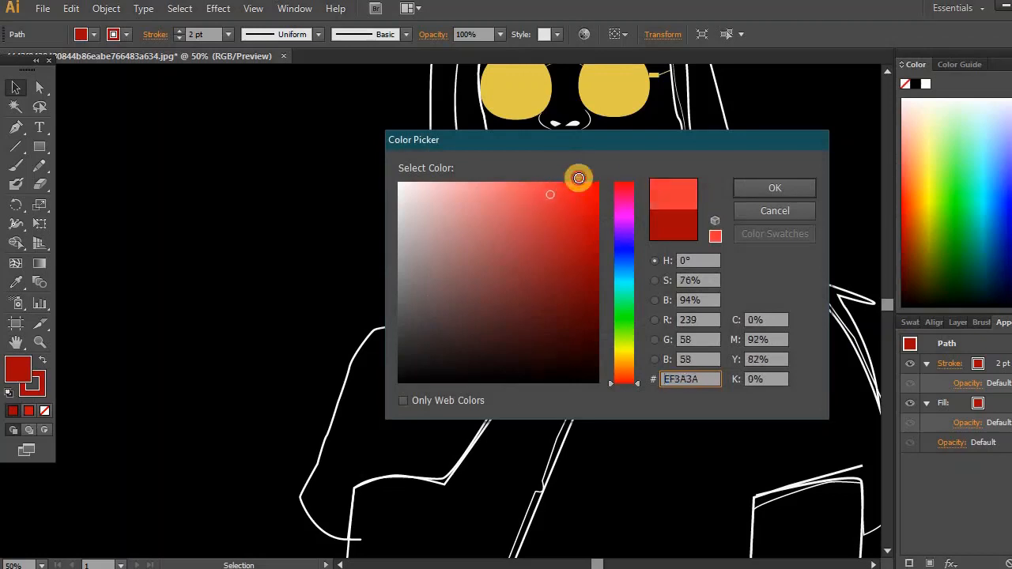
drag(579, 177, 599, 184)
click(747, 190)
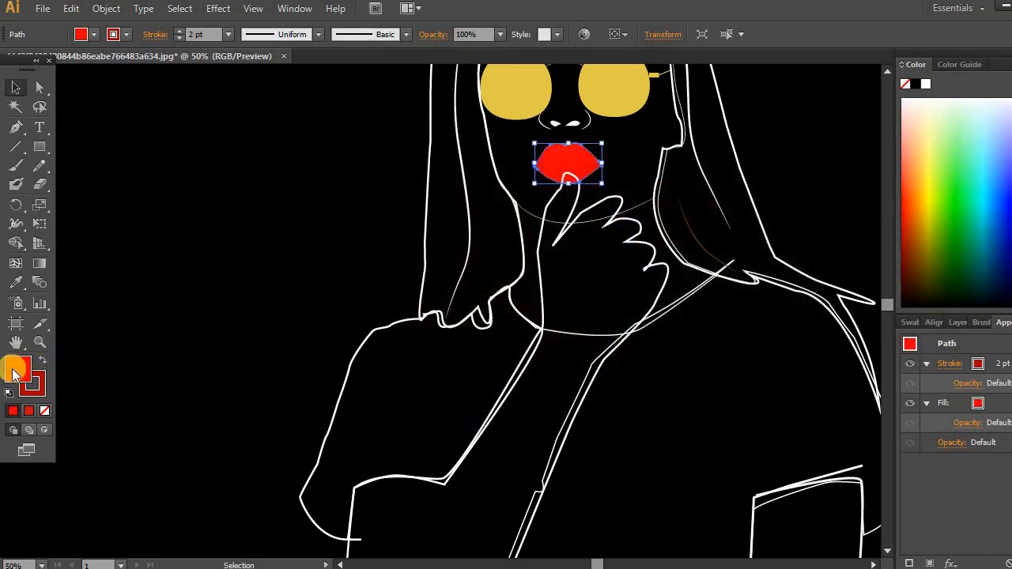
Copy the hair outline's white 5 pt stroke onto the brown curve beside the neck with the Eyedropper.
click(706, 246)
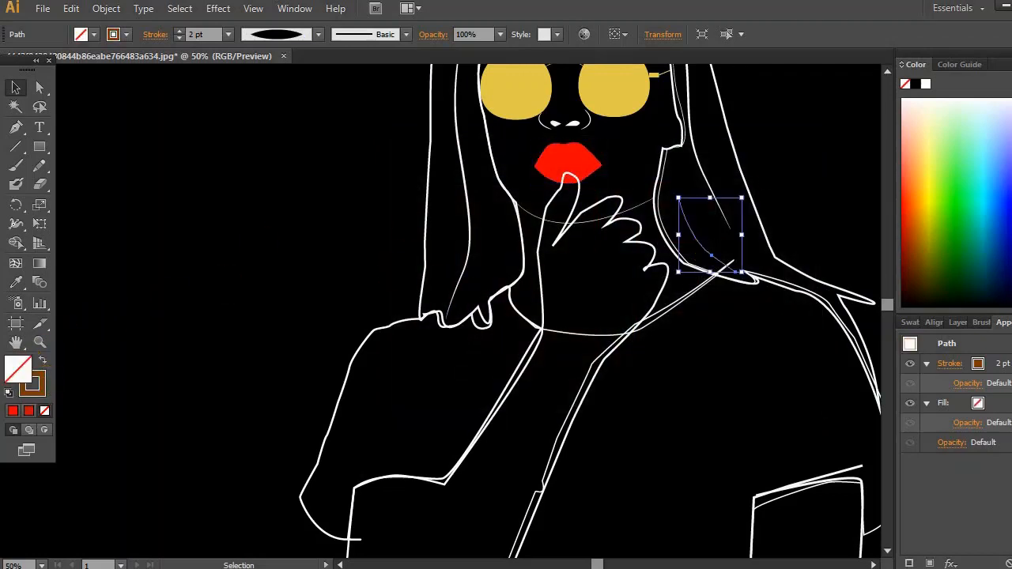
click(16, 283)
click(423, 253)
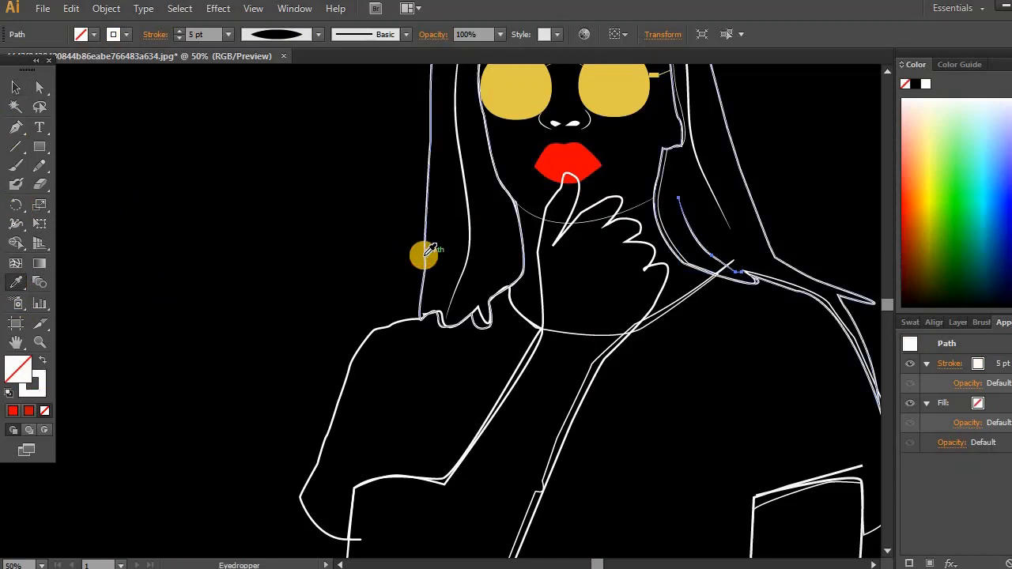
click(12, 85)
click(106, 113)
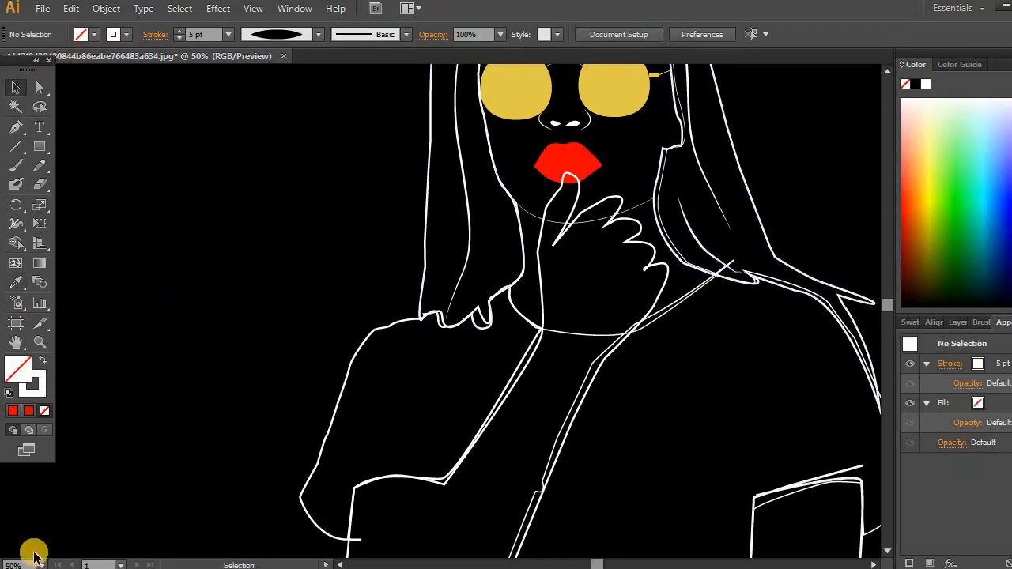
Stretch the skirt outline slightly downward so its hem extends past the black background's lower edge.
click(41, 565)
click(57, 548)
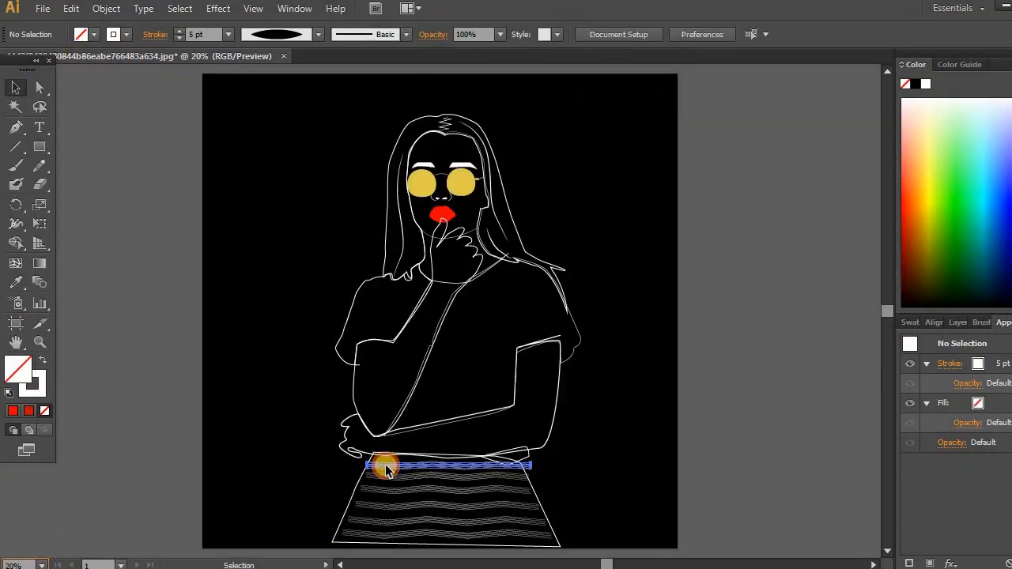
click(525, 466)
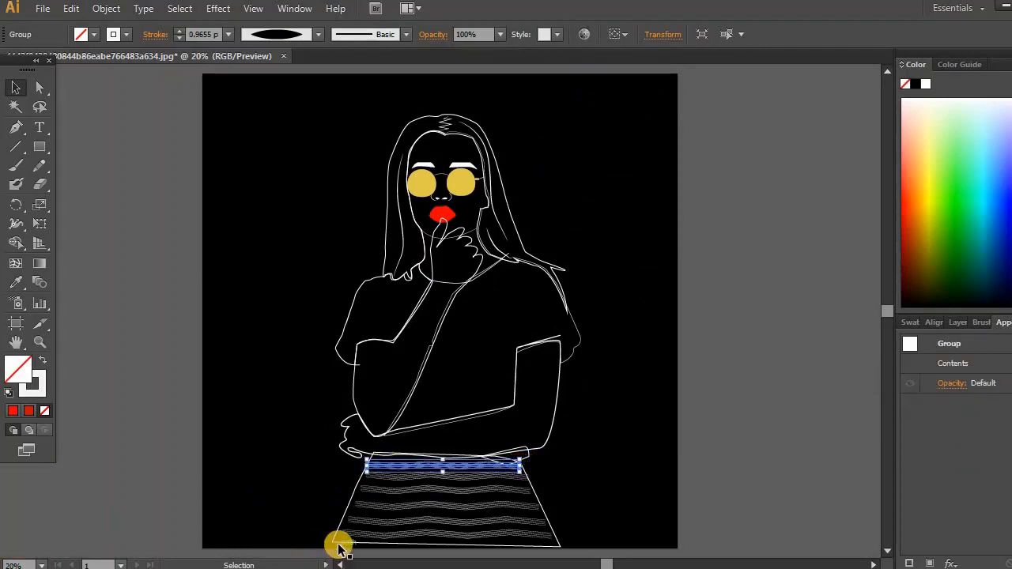
click(380, 544)
drag(446, 547, 444, 554)
click(590, 499)
Try to fill the skirt and its wavy stripe groups with light pink, and undo the fill.
click(503, 534)
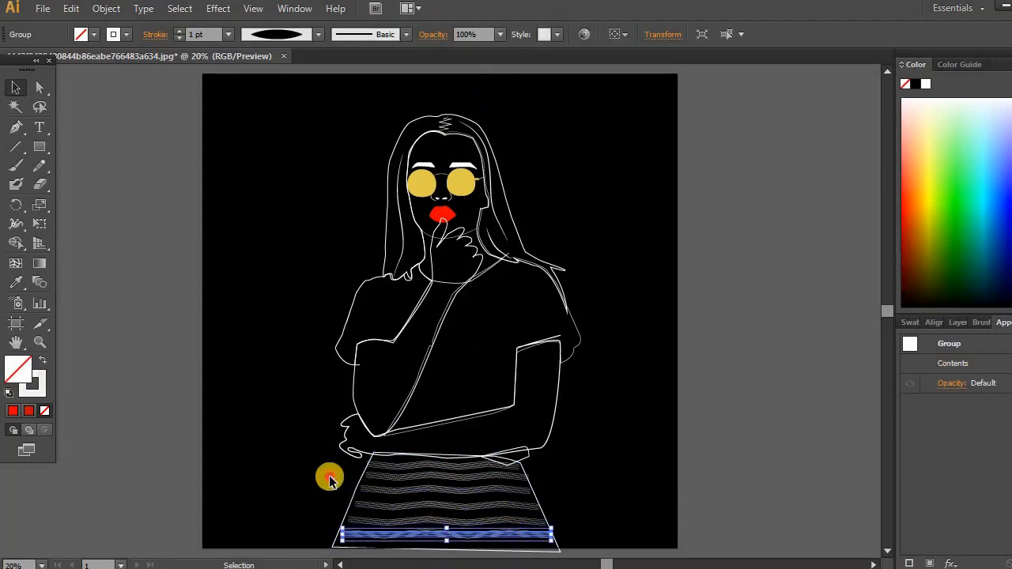
drag(330, 474, 573, 540)
double_click(12, 376)
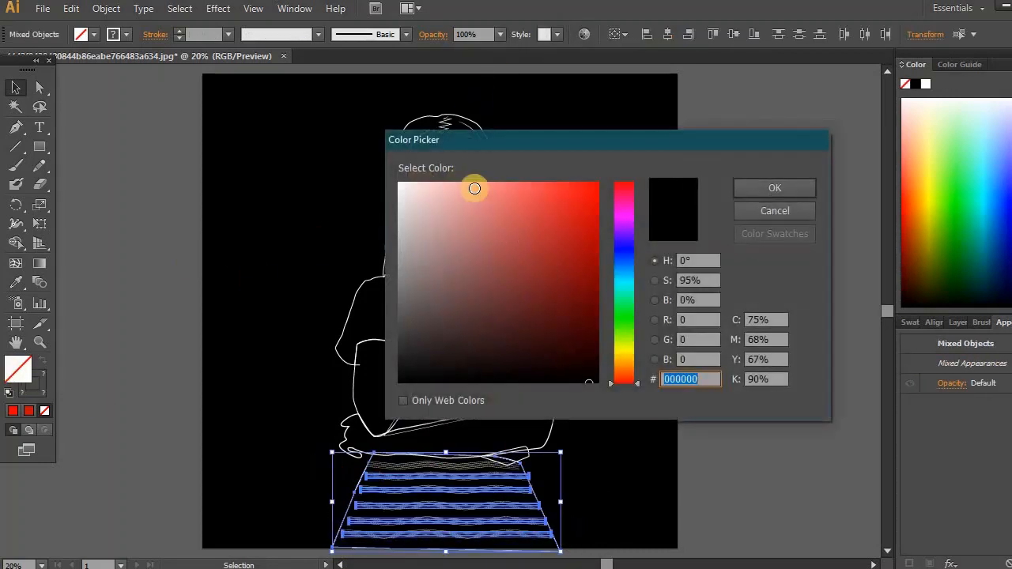
click(499, 190)
click(757, 190)
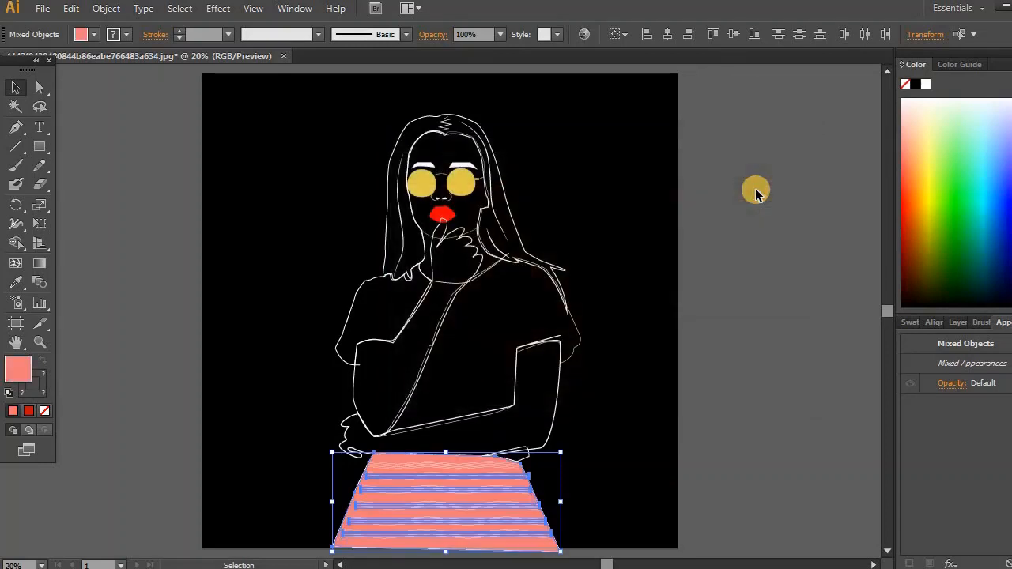
click(685, 289)
key(ctrl+z)
click(608, 476)
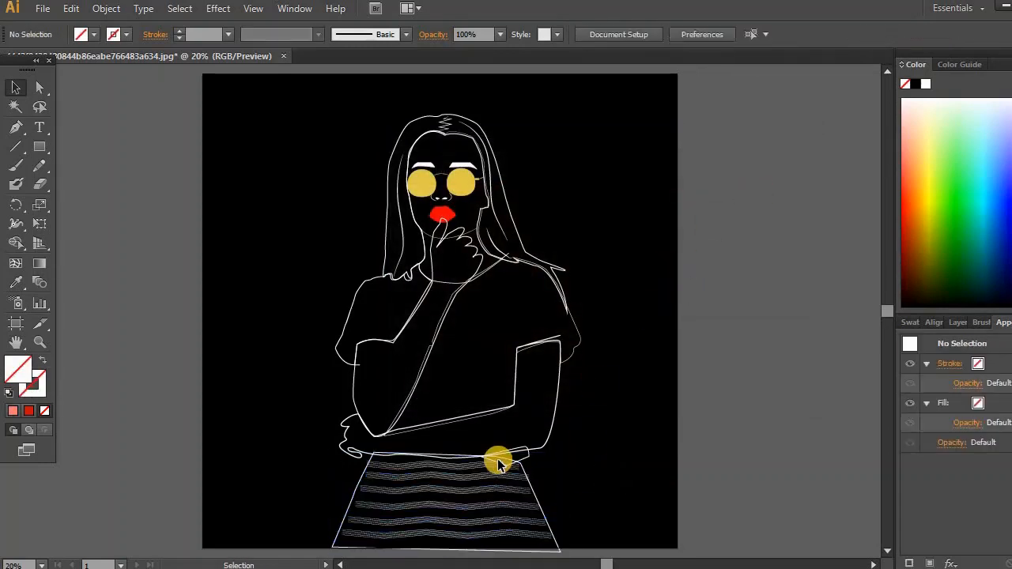
Move all six wavy stripe groups off the skirt and park them beside the figure.
key(ctrl+v)
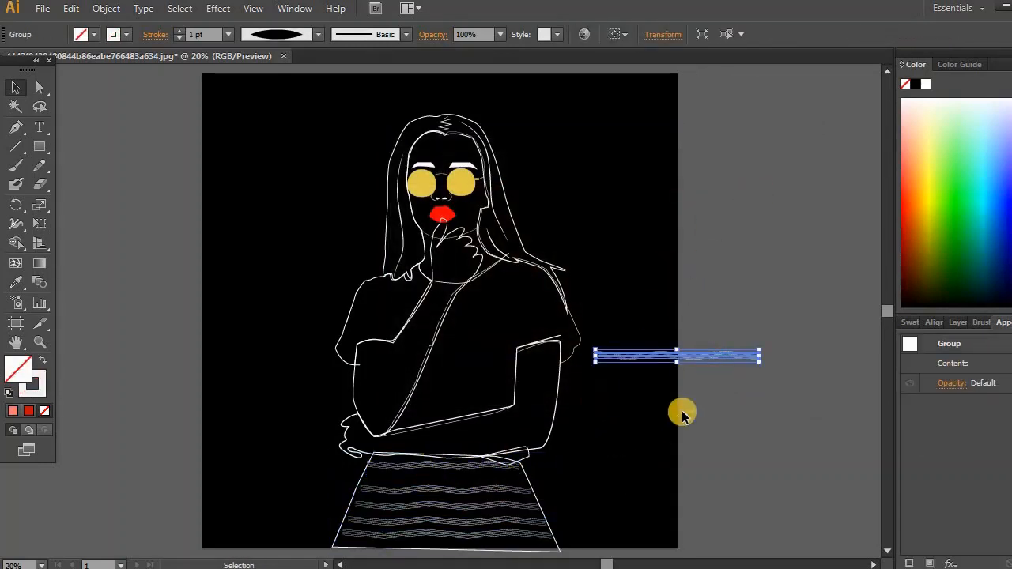
drag(707, 362, 708, 378)
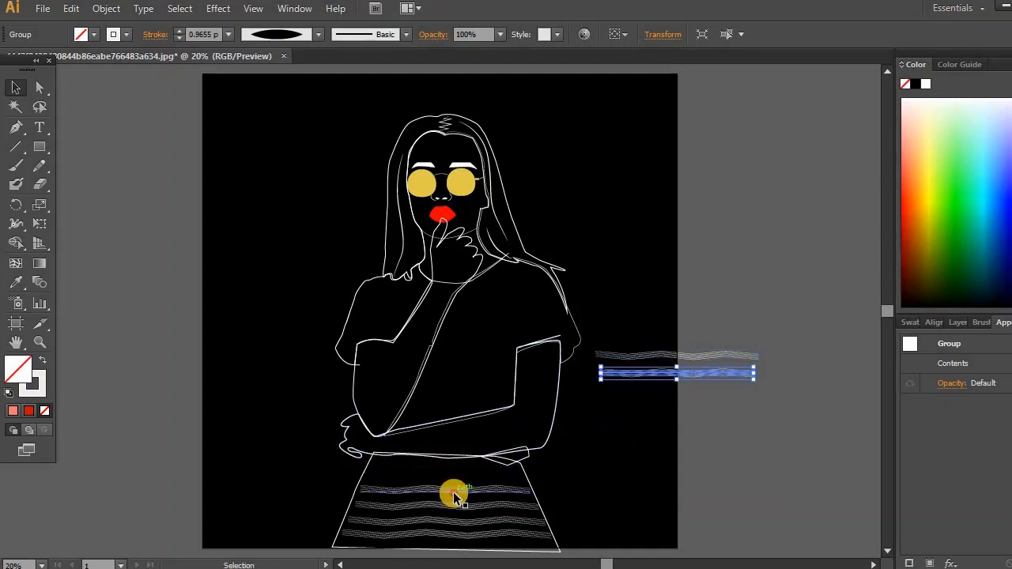
drag(455, 496, 678, 444)
drag(432, 511, 678, 461)
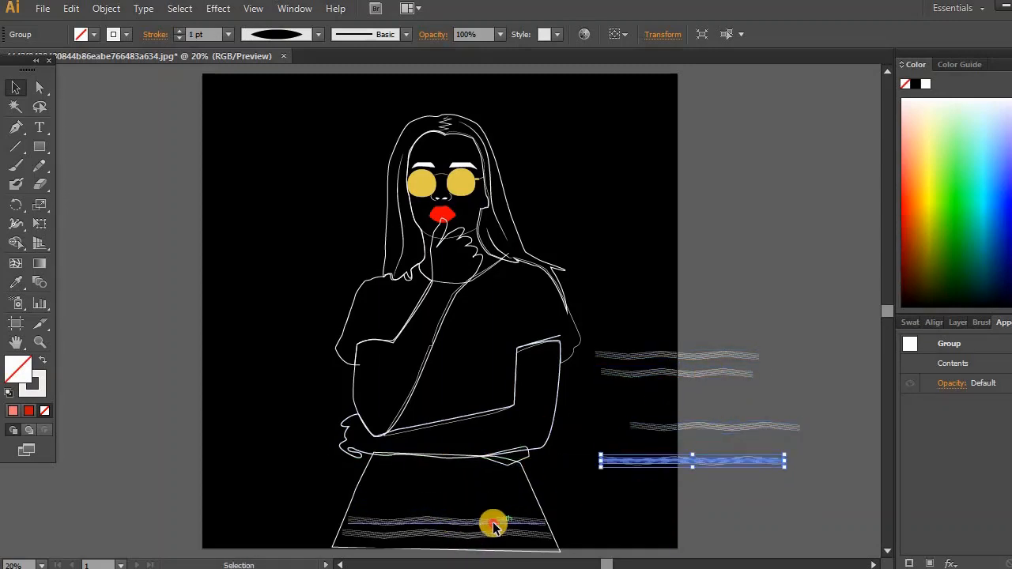
mouse_move(493, 526)
mouse_down()
mouse_move(712, 491)
mouse_move(730, 510)
mouse_up()
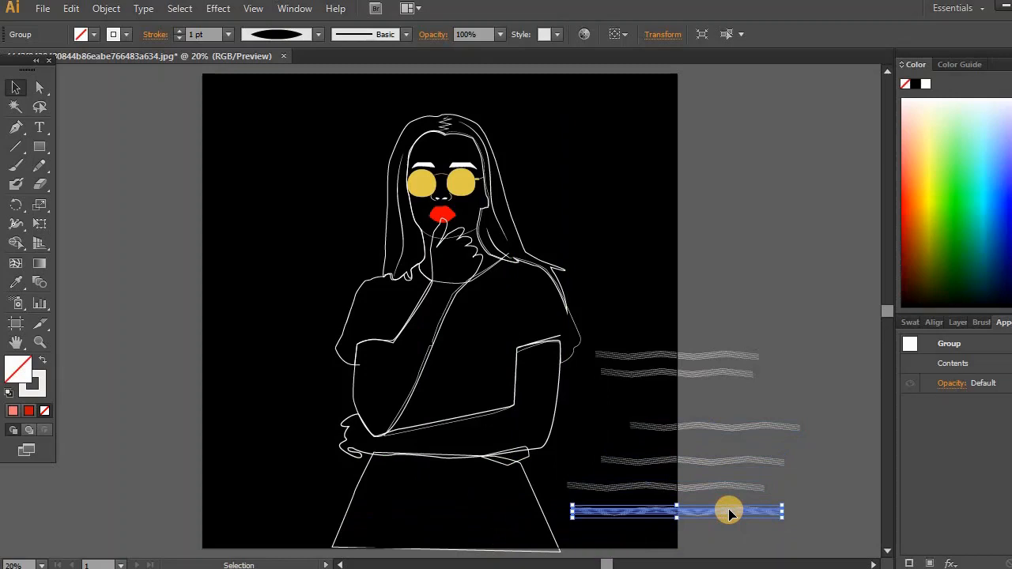
Bring the raised arm and hand outline to the front of the artwork.
click(383, 552)
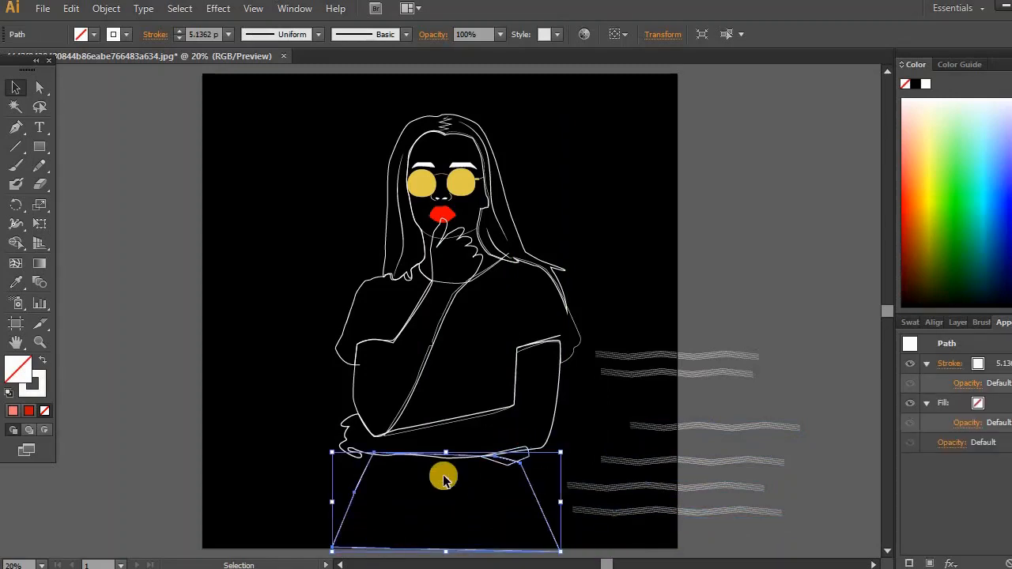
click(208, 399)
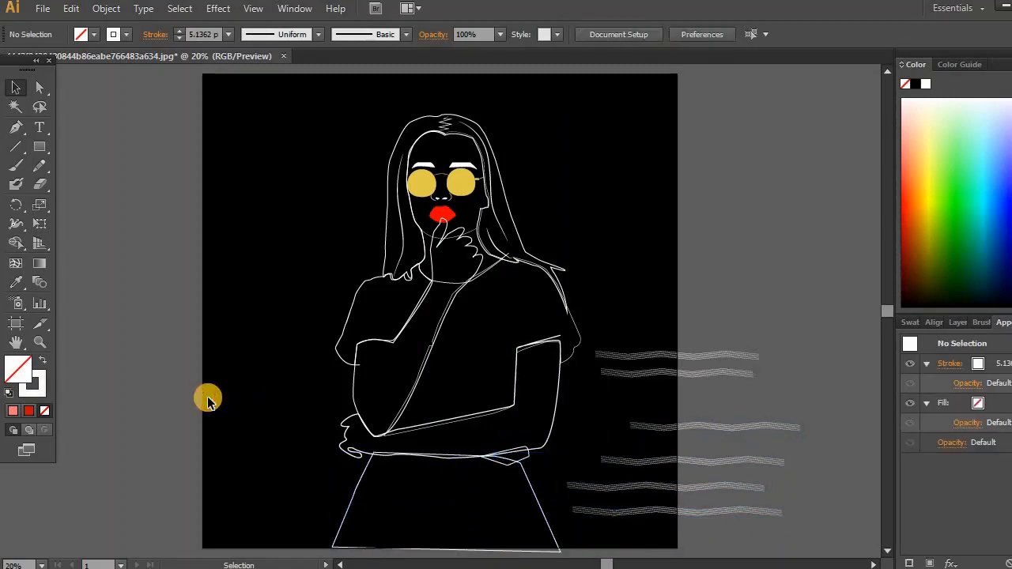
right_click(434, 330)
mouse_move(575, 310)
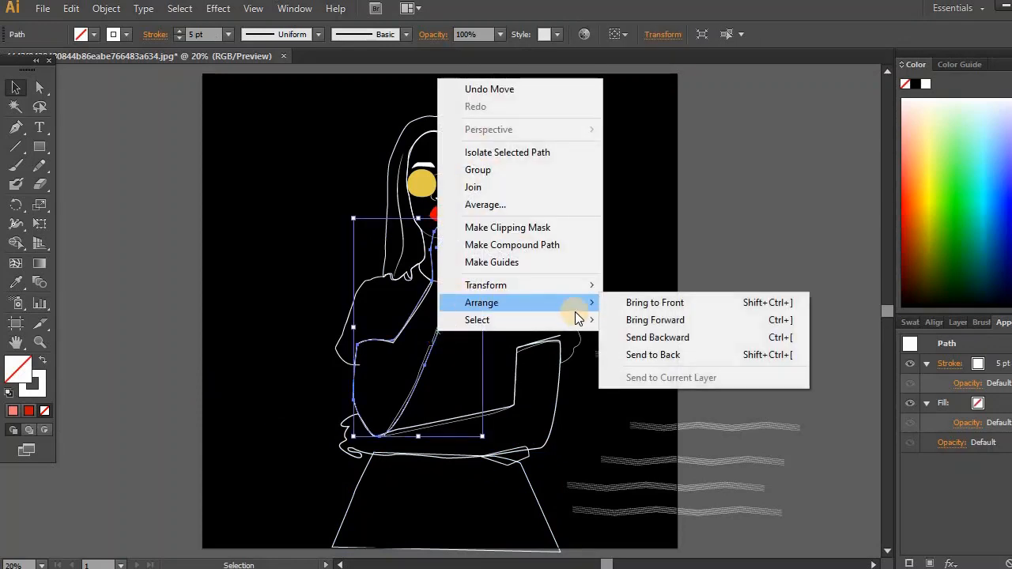
click(656, 302)
click(778, 235)
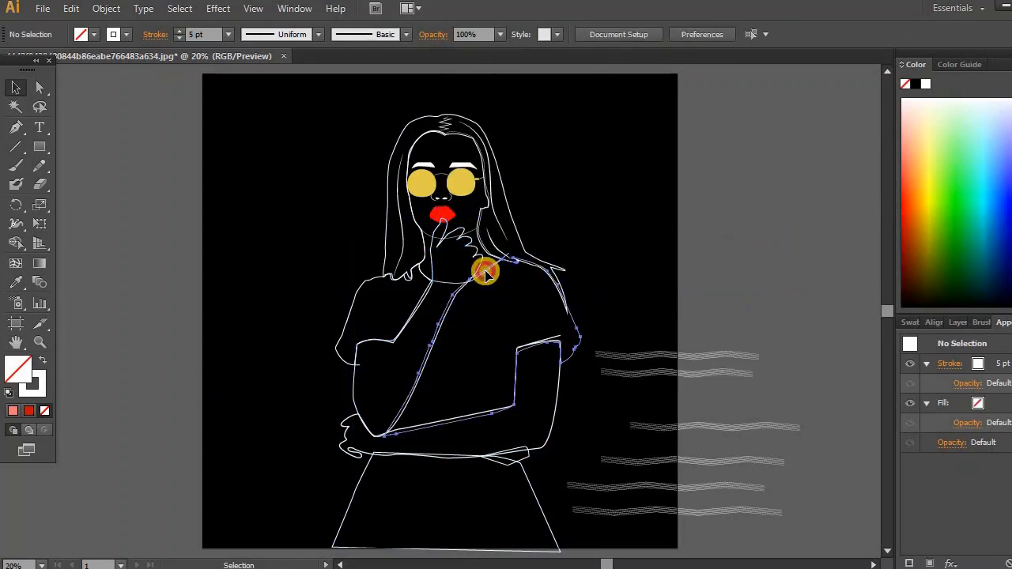
click(485, 272)
click(40, 184)
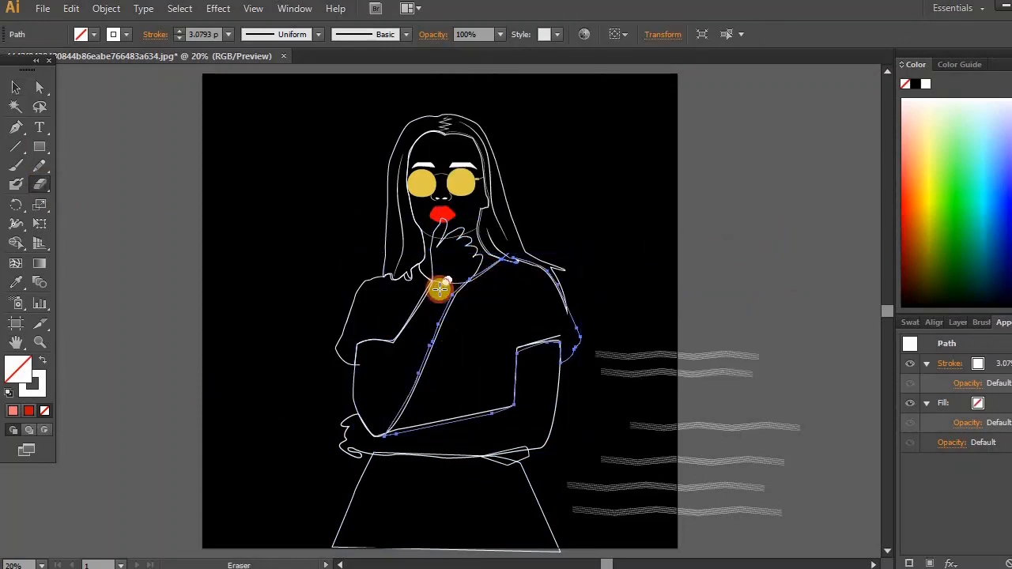
click(16, 87)
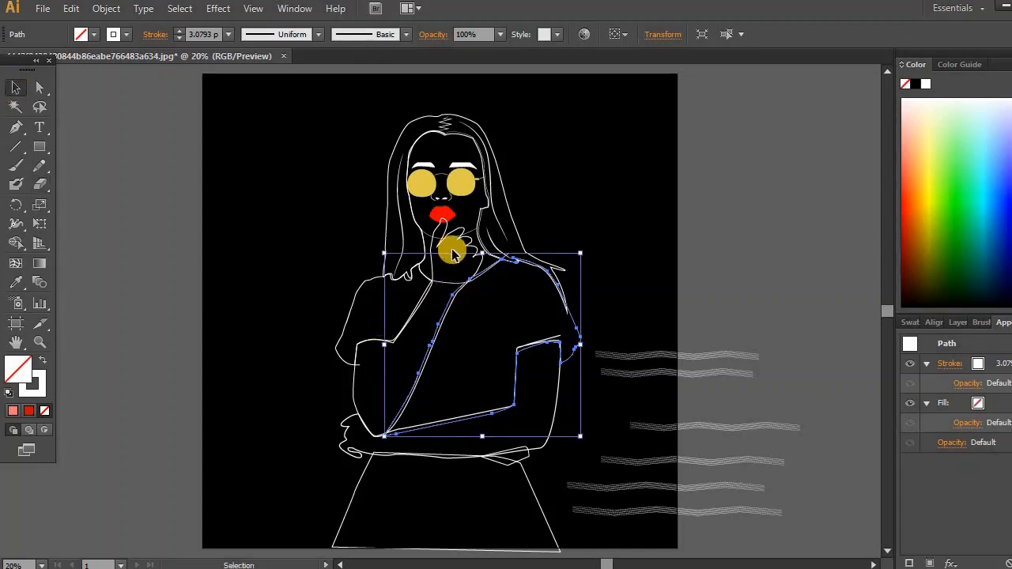
drag(448, 283, 415, 289)
key(ctrl+z)
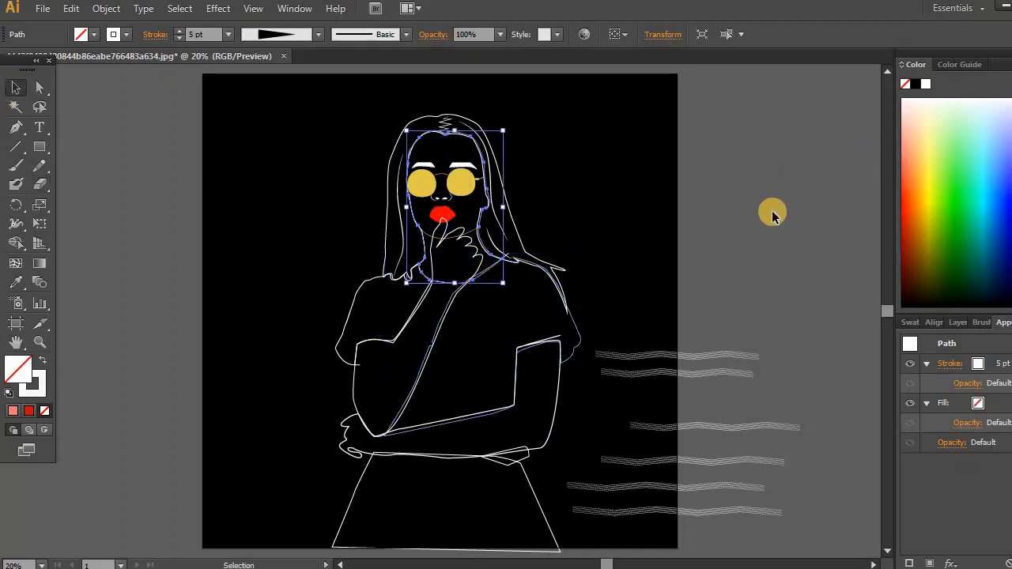
click(773, 214)
Arrange the raised arm and hand path in front of all other objects again.
right_click(427, 297)
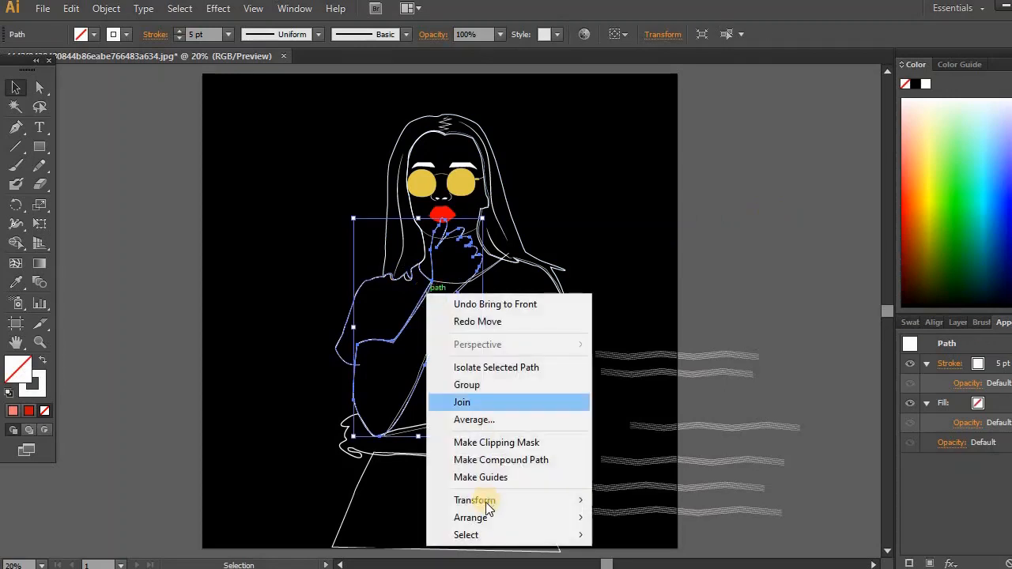
mouse_move(569, 518)
click(637, 443)
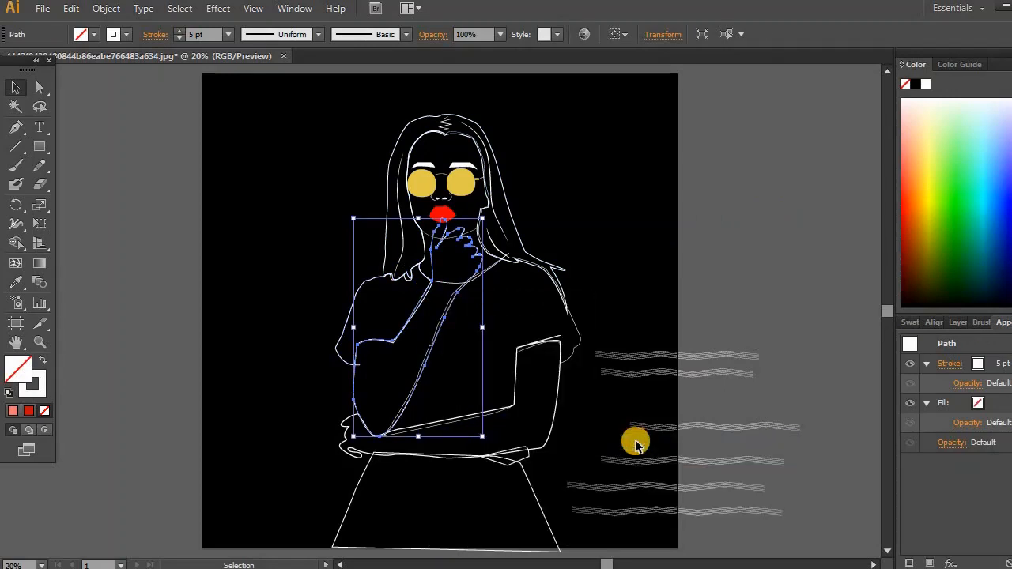
Recolour the strokes of the upper five wavy stripe groups beside the figure to dark pink.
drag(584, 304, 747, 497)
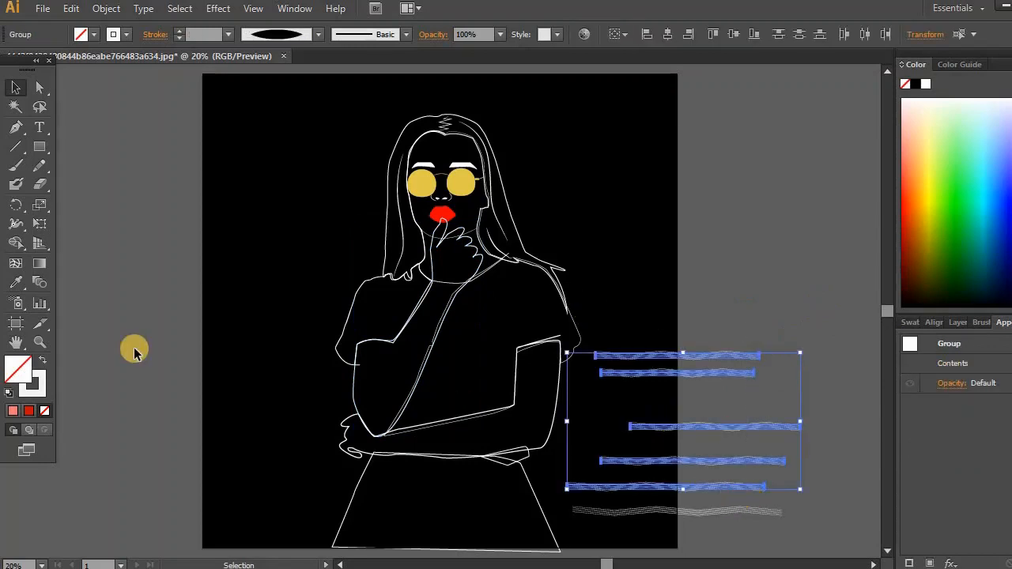
double_click(21, 390)
mouse_move(438, 242)
mouse_down()
mouse_move(527, 217)
mouse_move(533, 229)
mouse_up()
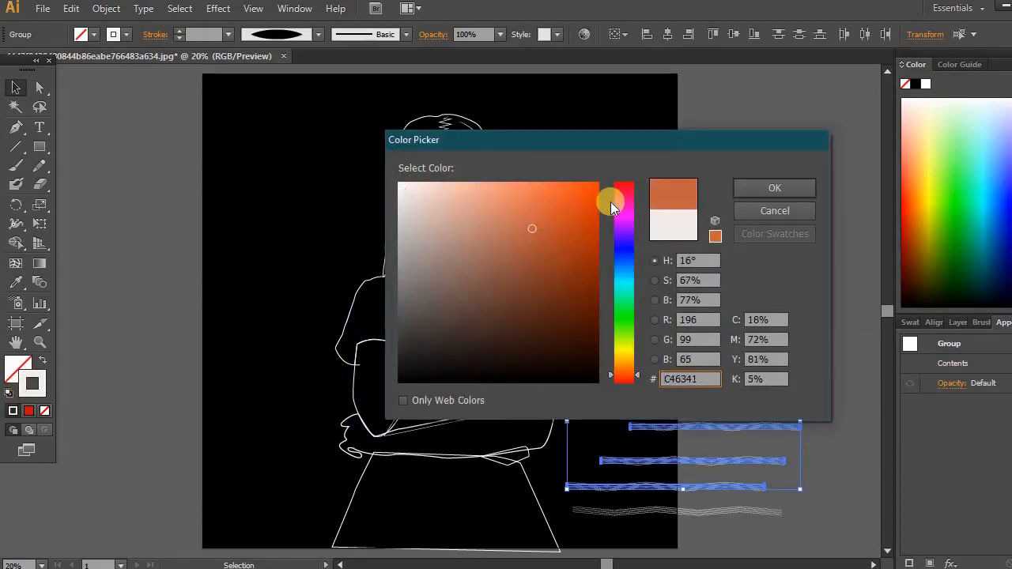
mouse_move(611, 202)
mouse_down()
mouse_move(624, 212)
mouse_move(625, 194)
mouse_up()
click(775, 188)
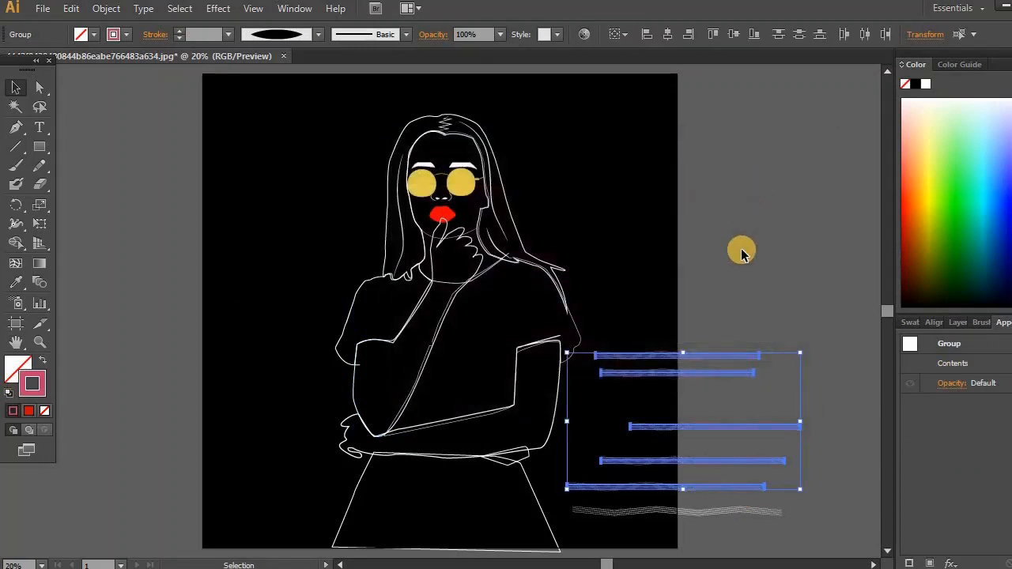
click(742, 251)
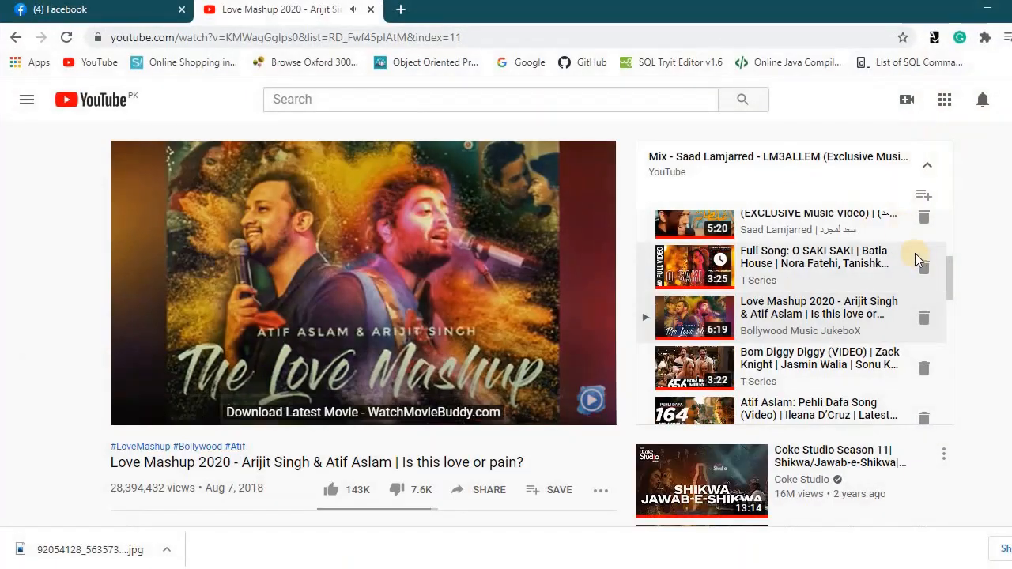
scroll(949, 267, down, 2)
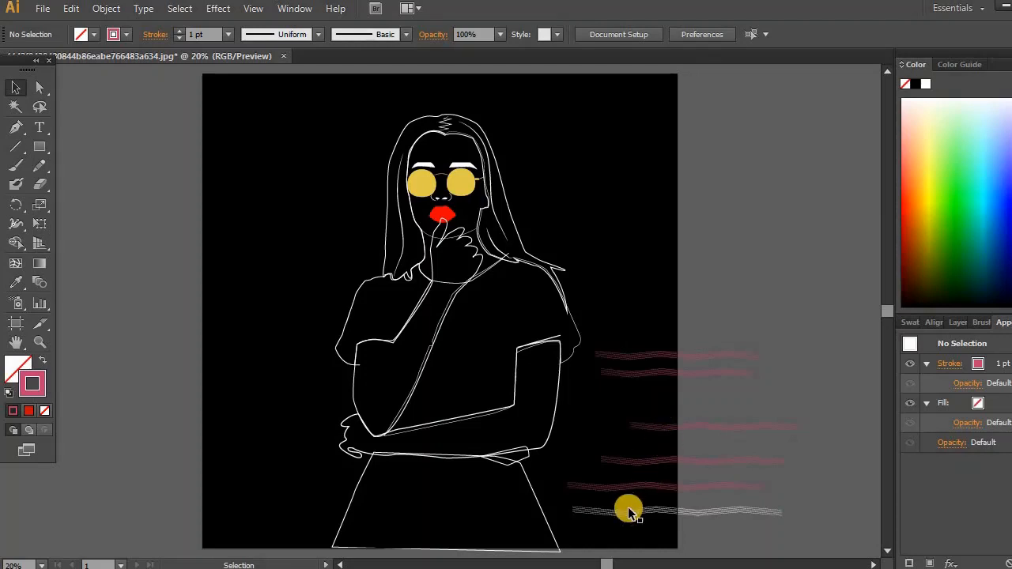
Place the lowest pink wavy stripe group across the lower skirt and stretch it to span between the skirt's side edges.
click(647, 484)
drag(490, 501, 430, 528)
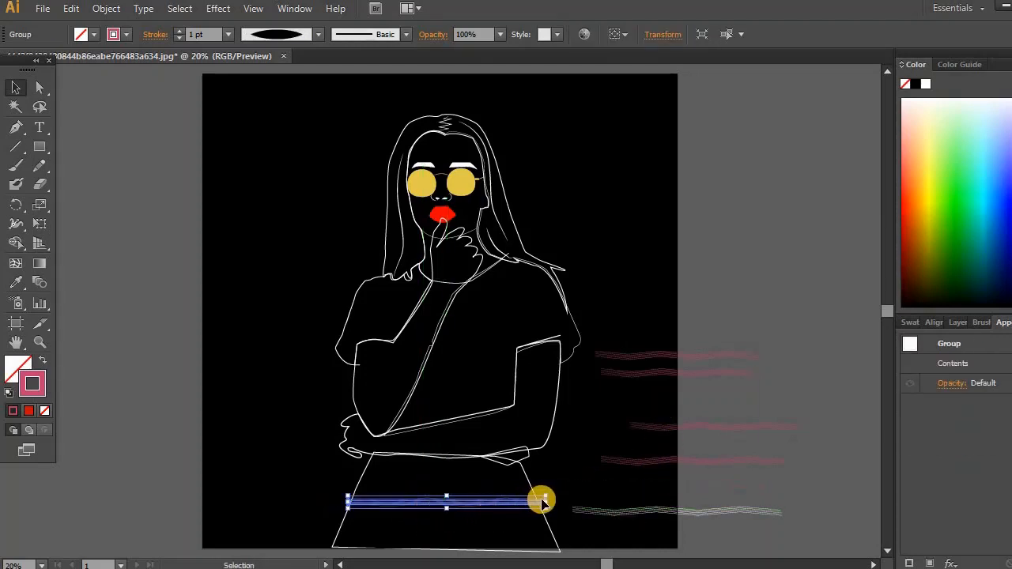
click(639, 459)
click(545, 466)
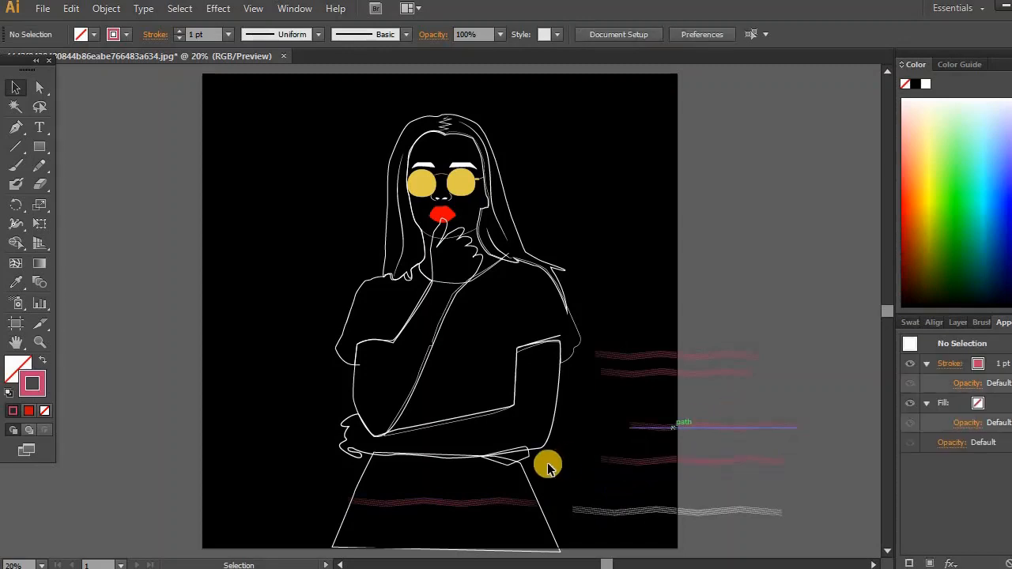
click(500, 500)
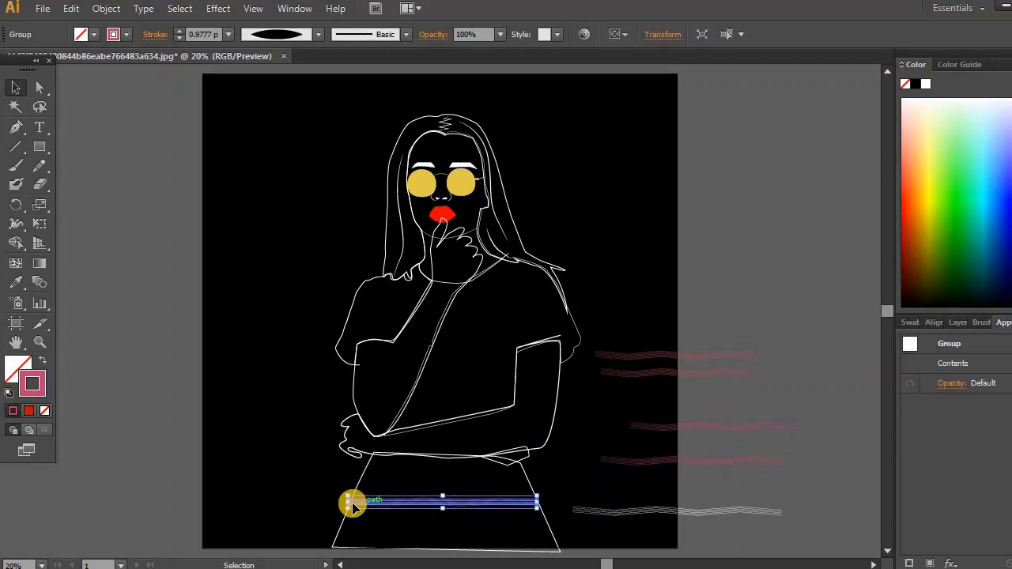
click(745, 411)
mouse_move(501, 509)
mouse_down()
mouse_move(493, 531)
mouse_move(549, 527)
mouse_up()
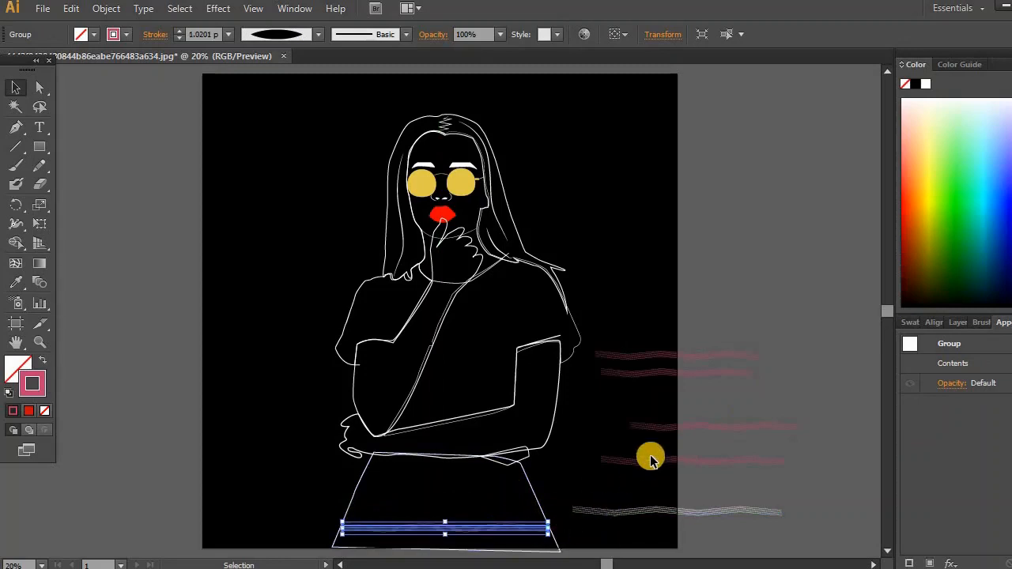
Place two more pink stripe groups on the skirt, one above the first stripe and one along the hem, fitting their widths.
click(762, 426)
drag(701, 429, 420, 512)
drag(513, 516, 544, 511)
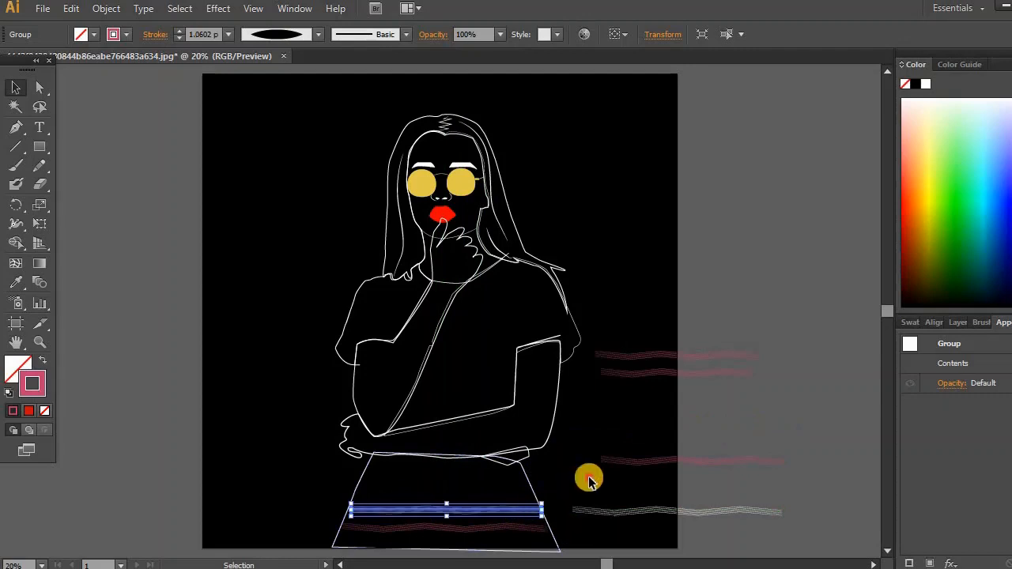
click(590, 477)
mouse_move(628, 456)
mouse_down()
mouse_move(378, 482)
mouse_move(361, 546)
mouse_up()
drag(519, 541, 553, 541)
Place the lower of the two remaining pink stripe groups across the middle of the skirt and fit its width.
drag(680, 367, 436, 483)
mouse_move(501, 483)
mouse_down()
mouse_move(515, 494)
mouse_move(488, 496)
mouse_move(530, 490)
mouse_up()
click(649, 452)
click(507, 493)
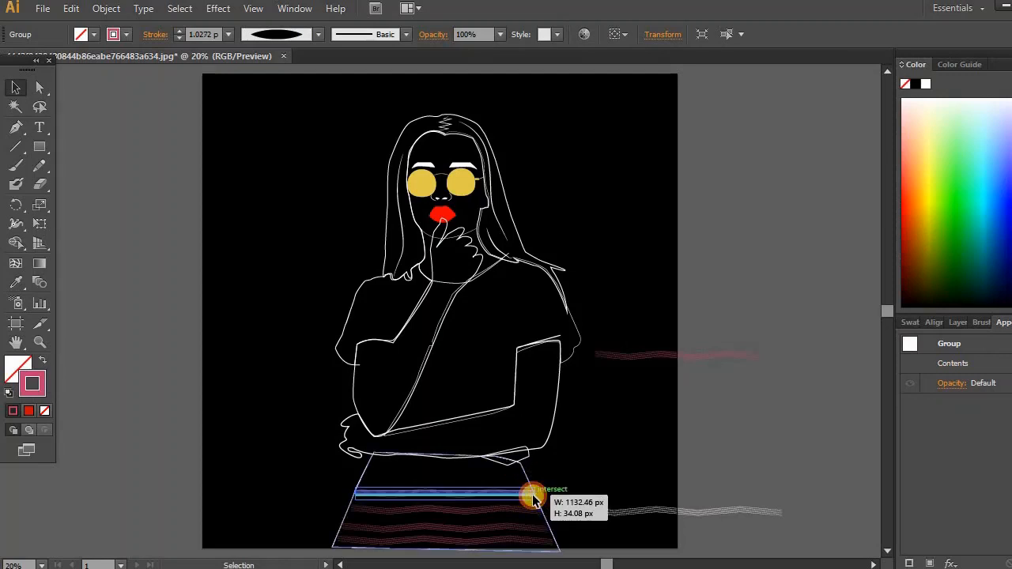
Place the last pink stripe group across the upper skirt and delete the leftover white stripe group beside the figure.
click(736, 434)
drag(646, 357, 413, 477)
click(860, 387)
click(684, 511)
key(Delete)
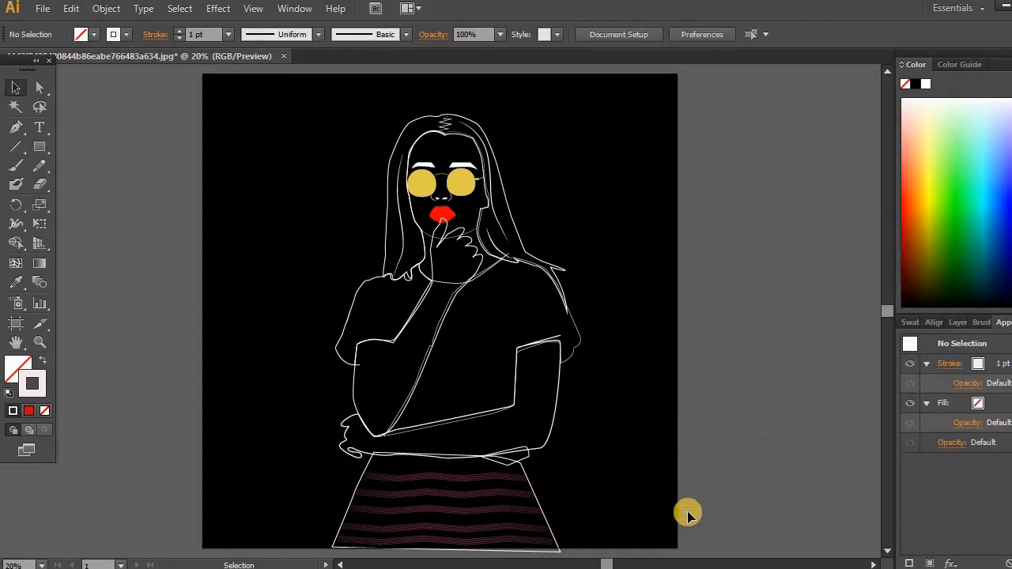
Duplicate the uppermost pink stripe group just below the waistband and fit the copy between the skirt's side edges.
mouse_move(487, 482)
mouse_down()
mouse_move(484, 468)
mouse_move(435, 481)
mouse_move(477, 477)
mouse_up()
key(ctrl+d)
click(762, 420)
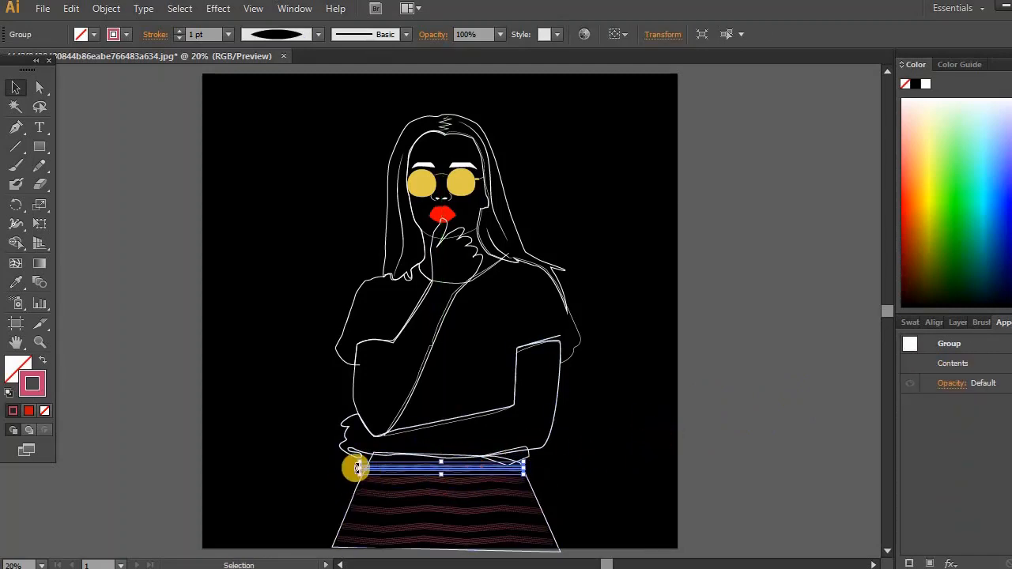
click(210, 475)
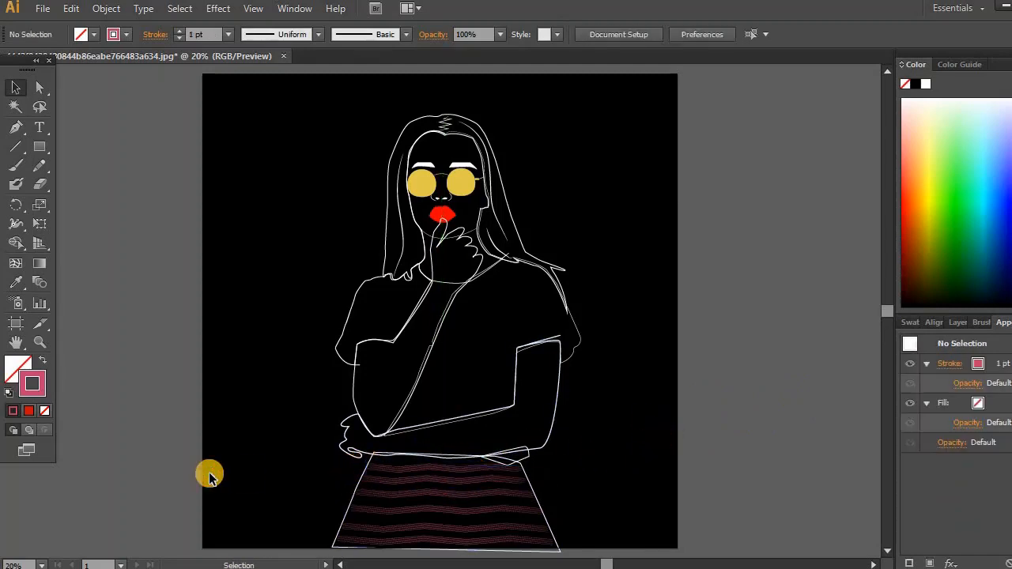
click(463, 176)
click(452, 211)
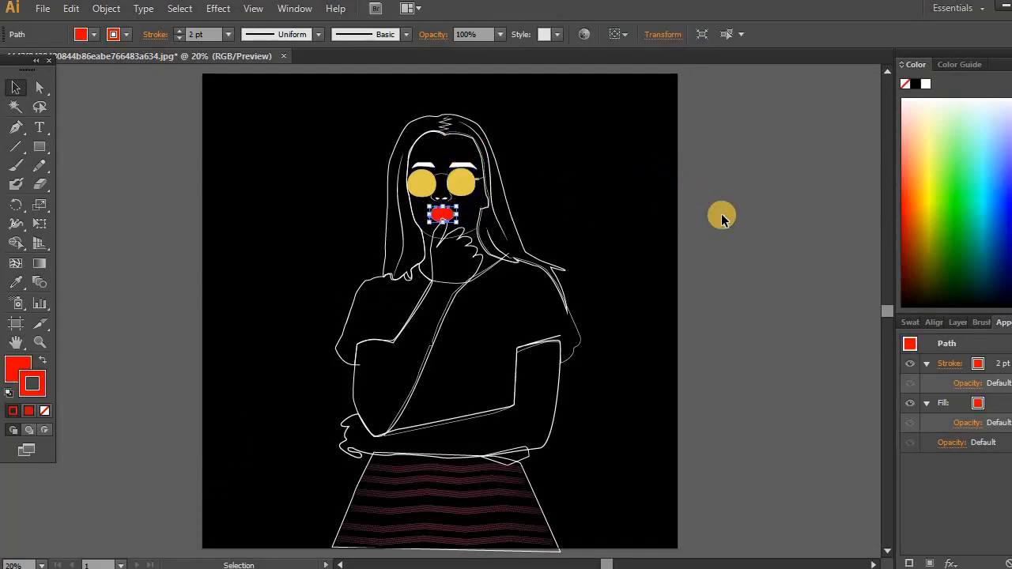
click(721, 215)
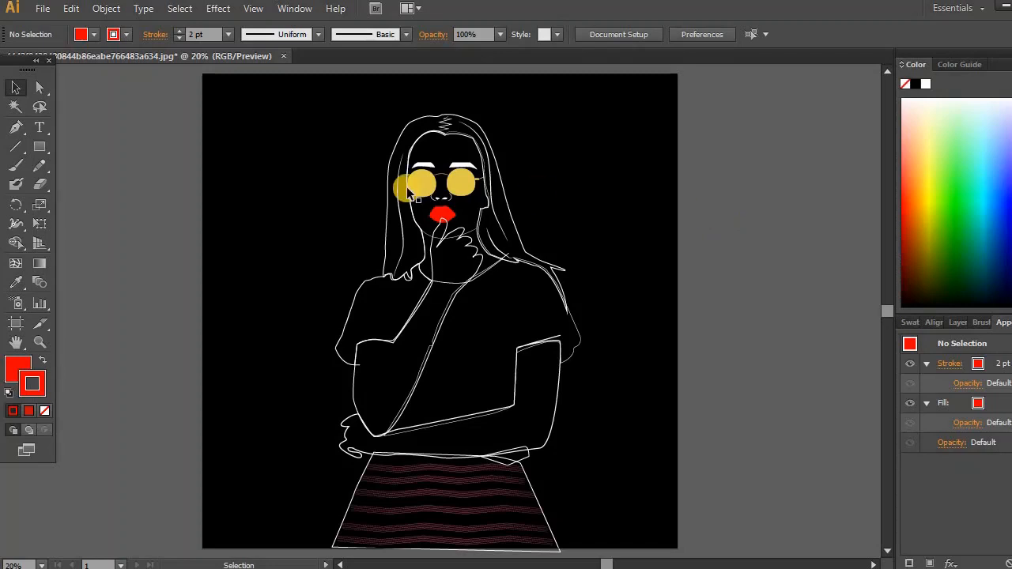
Try to change the lips' stroke colour to off-white.
click(441, 219)
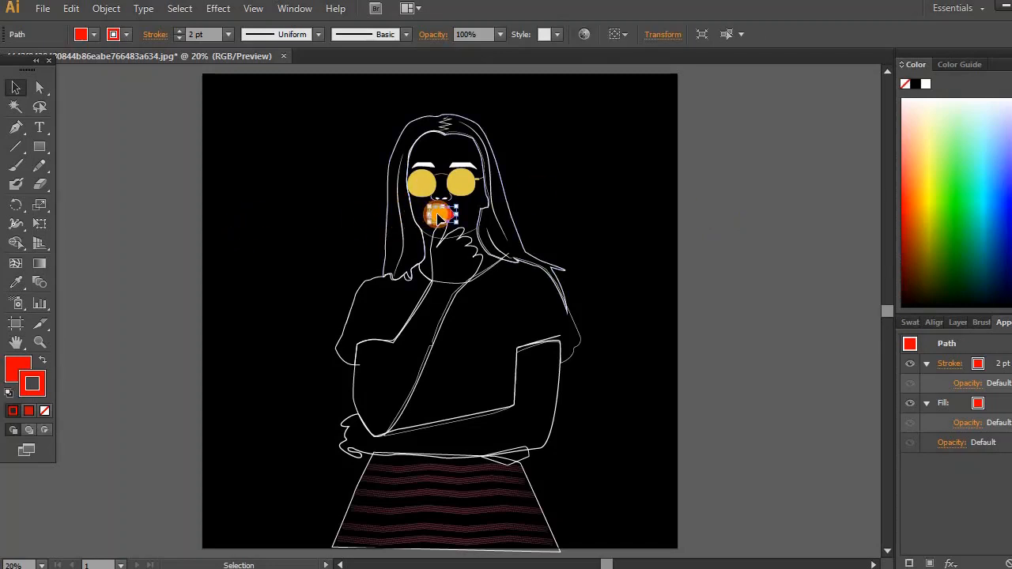
double_click(440, 218)
double_click(114, 310)
double_click(25, 371)
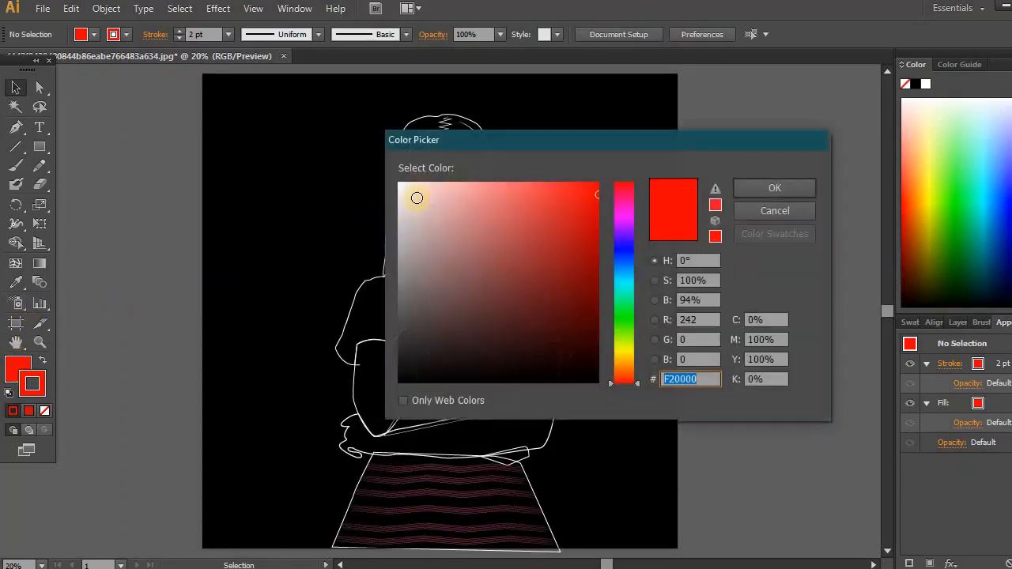
drag(417, 197, 390, 182)
click(743, 188)
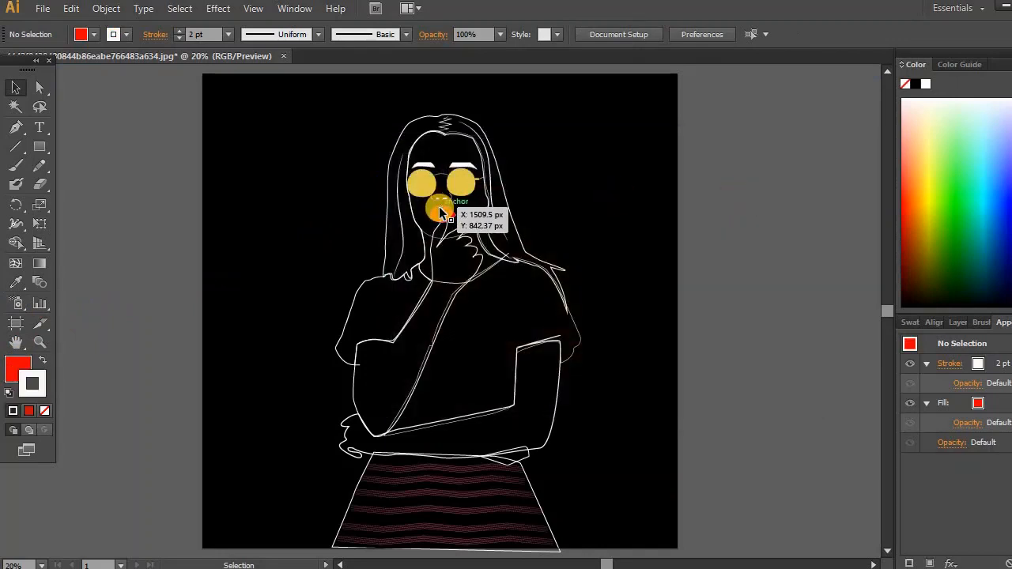
Set the stroke colour of the lips to off-white F4F4F4.
click(440, 212)
double_click(32, 384)
drag(420, 207, 399, 188)
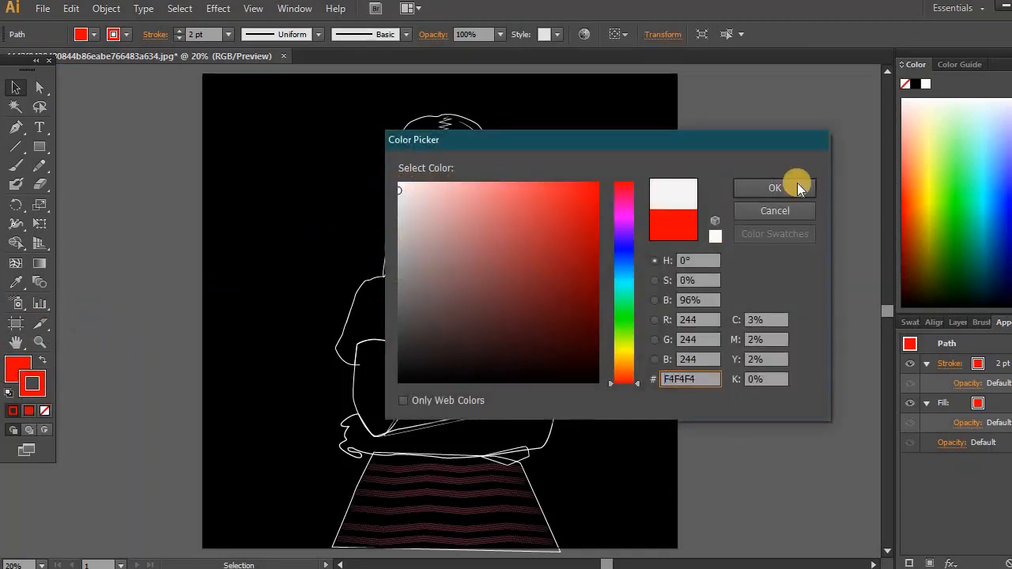
click(798, 188)
click(491, 185)
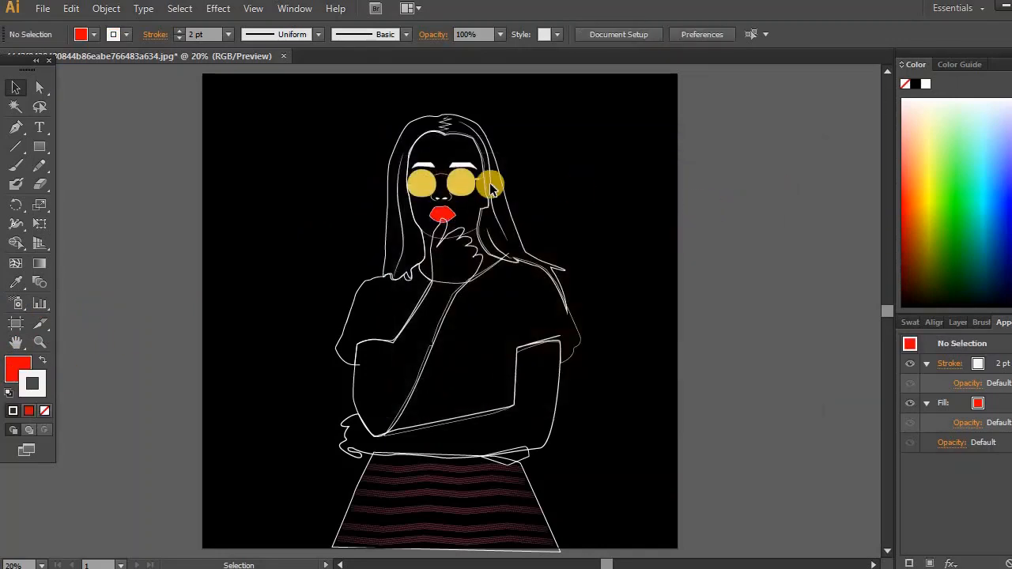
Set the fill of the lips to the same off-white as their stroke.
click(447, 210)
drag(36, 378, 15, 366)
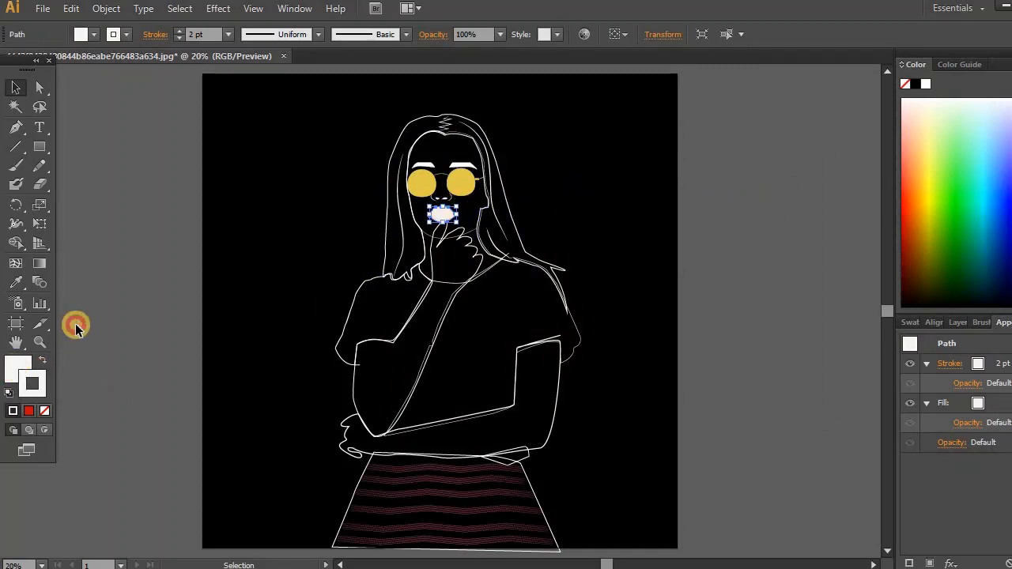
click(76, 328)
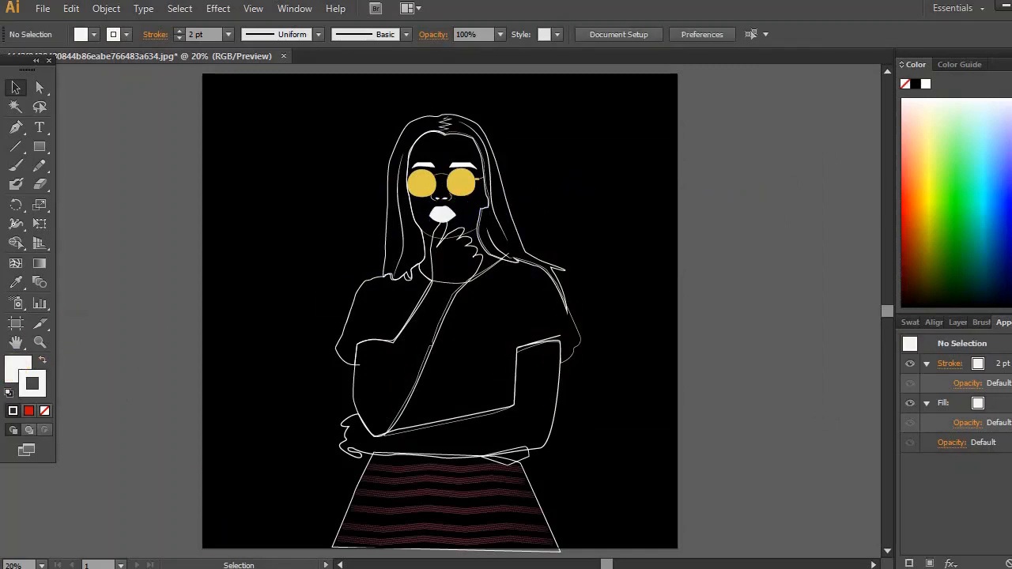